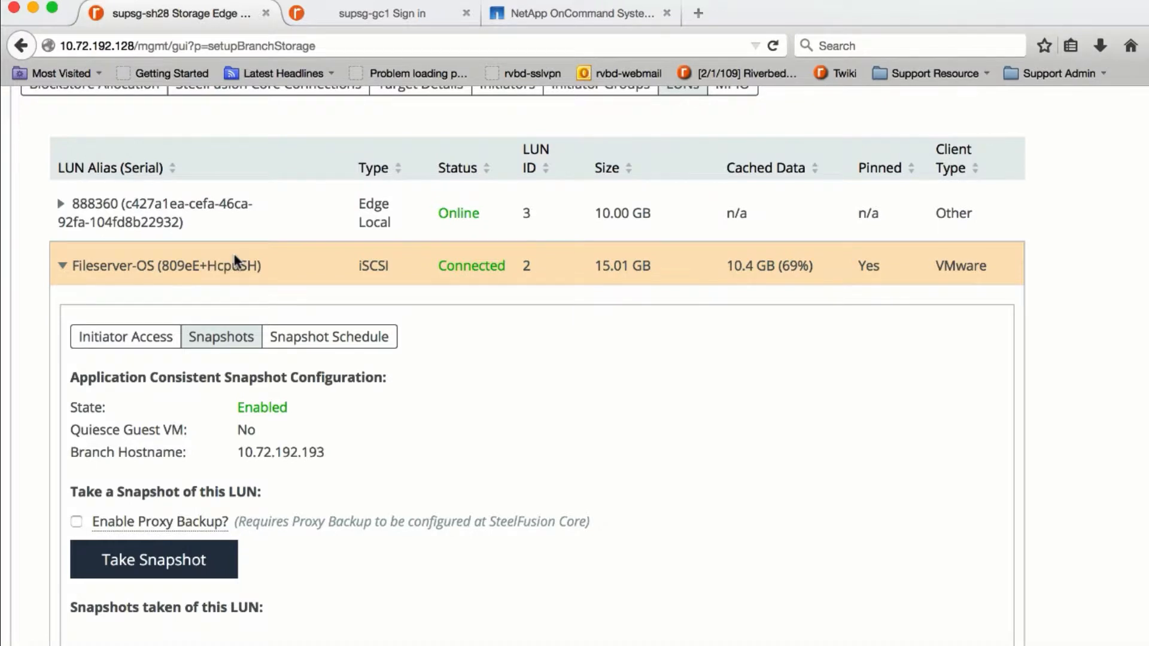
- Scroll down to the Fileserver-OS LUN's 'Snapshots taken of this LUN' list of daily snapshots
{"action": "scroll", "coordinate": [235, 261], "scroll_direction": "down", "scroll_amount": 3}
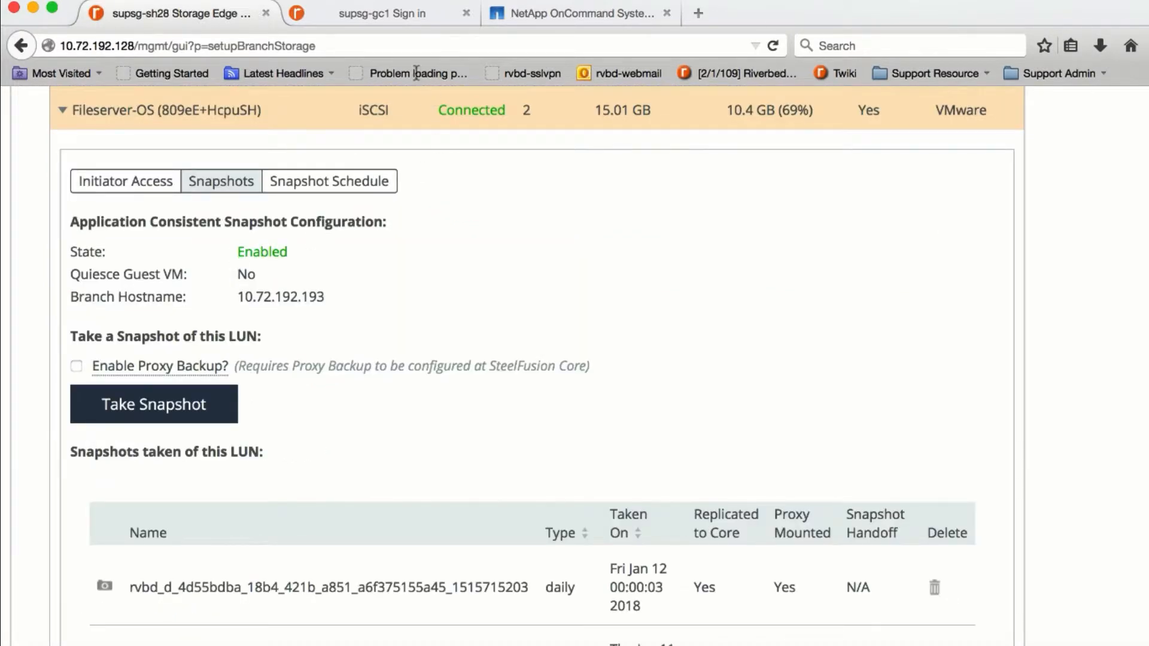
- Sign in to the supsg-gc1 Core with the saved credentials and list its SteelFusion Edges
{"action": "left_click", "coordinate": [389, 13]}
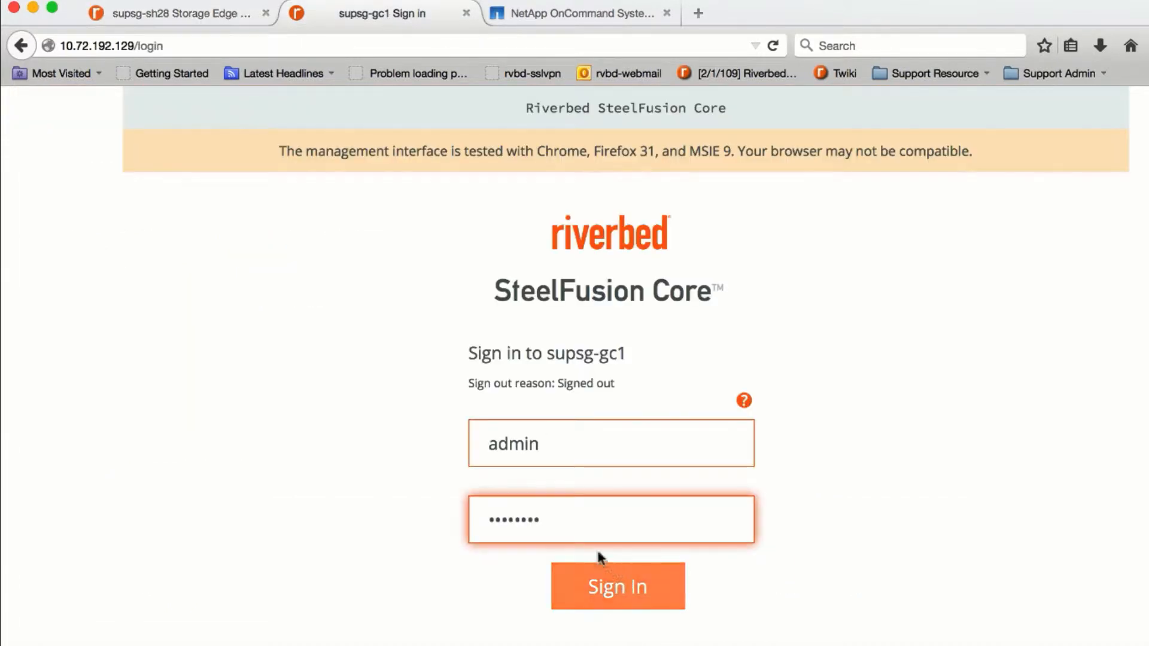
{"action": "left_click", "coordinate": [580, 596]}
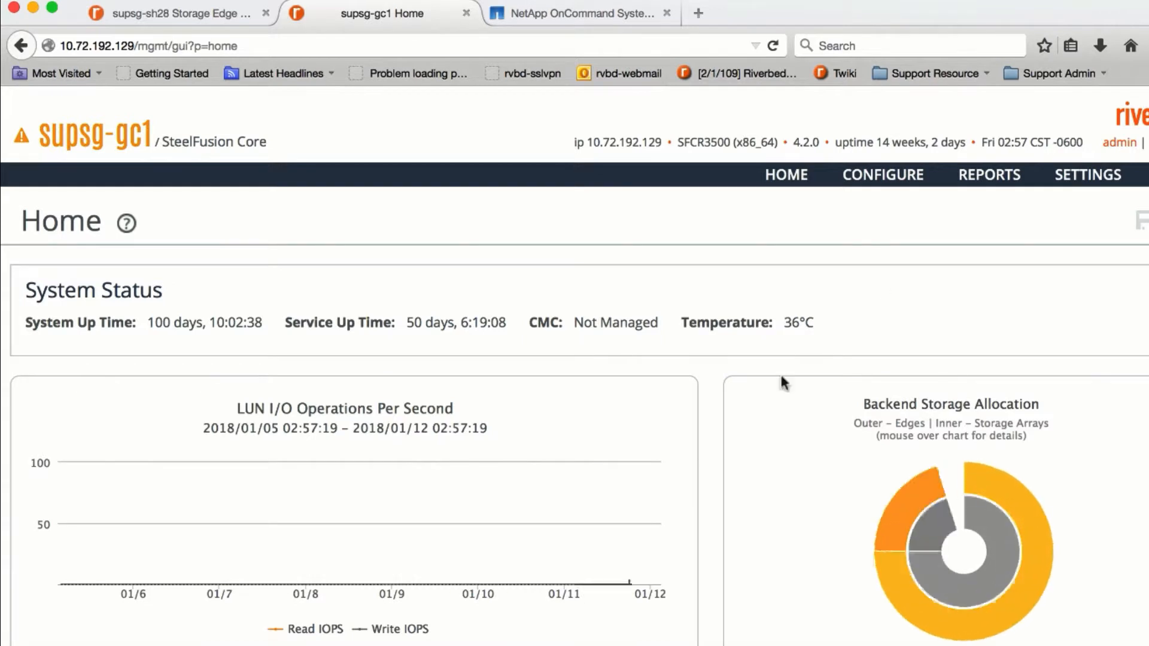
{"action": "left_click", "coordinate": [884, 175]}
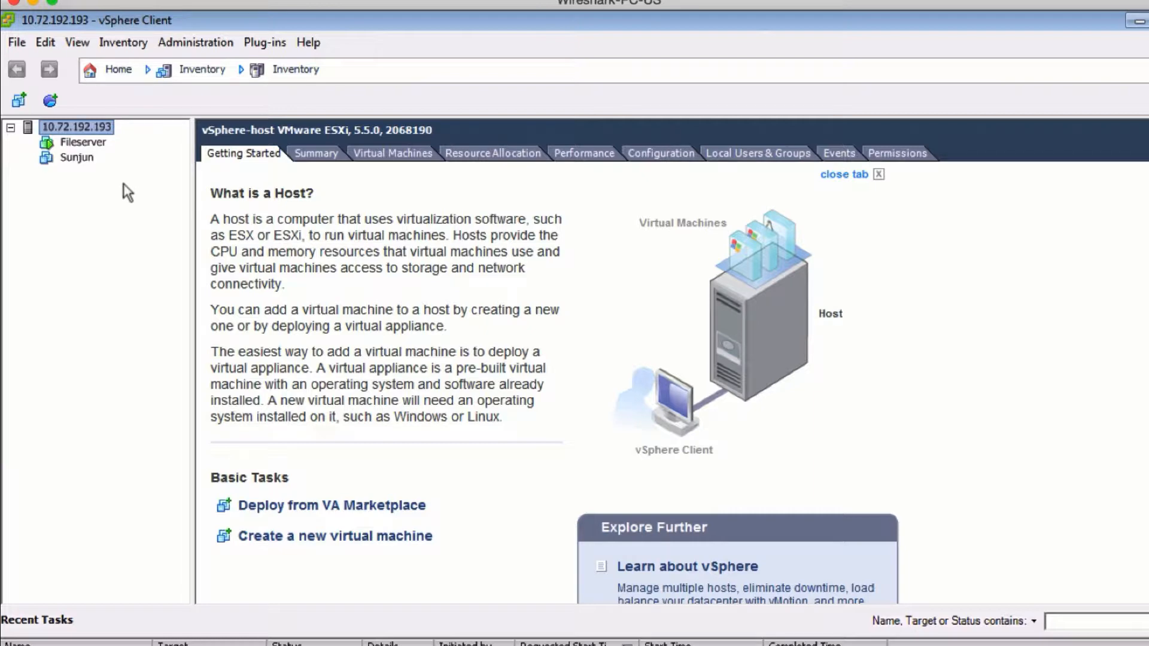
- Inspect the FileServer datastore under Configuration > Storage, then bring up the 10.72.192.132 host's client window
{"action": "left_click", "coordinate": [246, 259]}
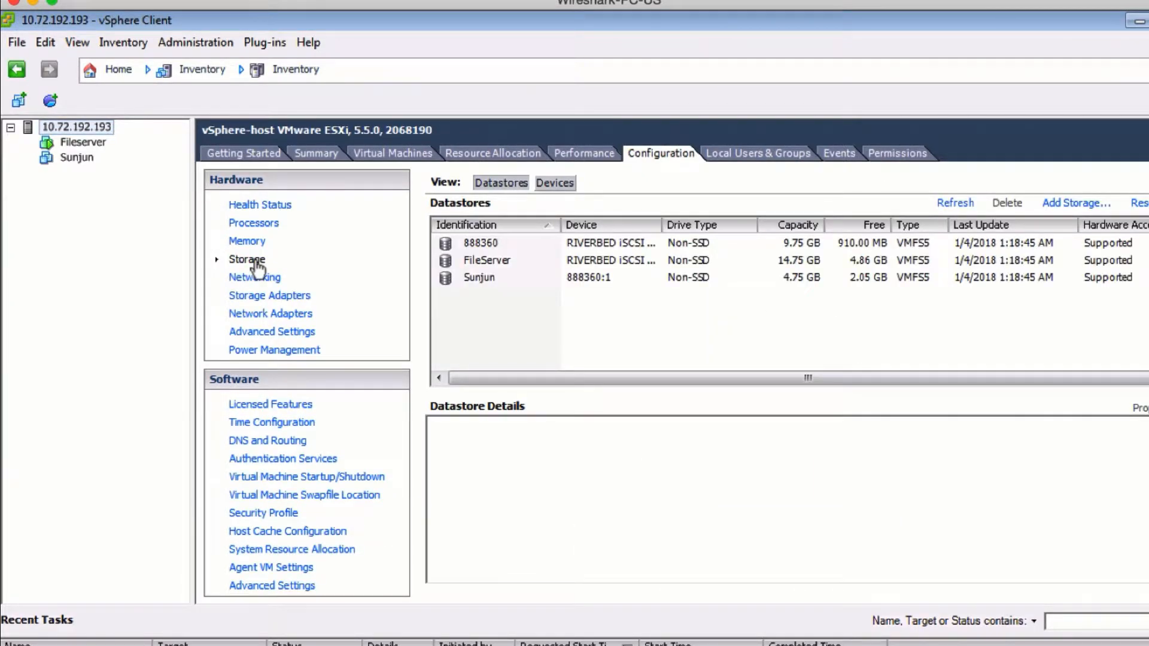
{"action": "left_click", "coordinate": [486, 261]}
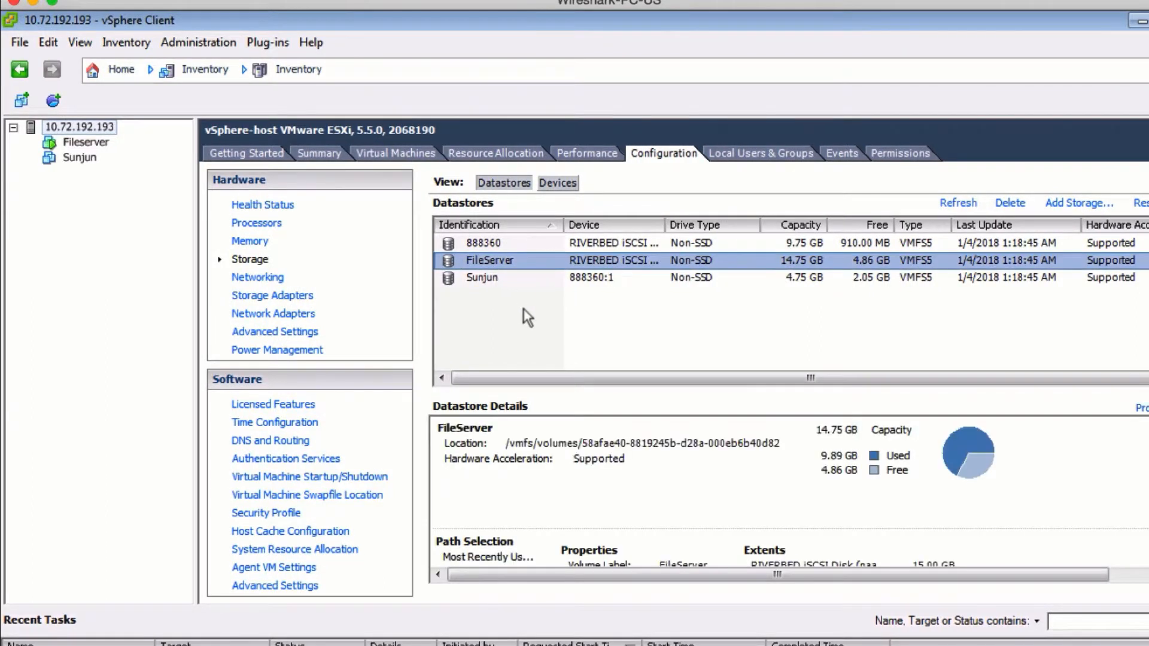
{"action": "left_click", "coordinate": [491, 261]}
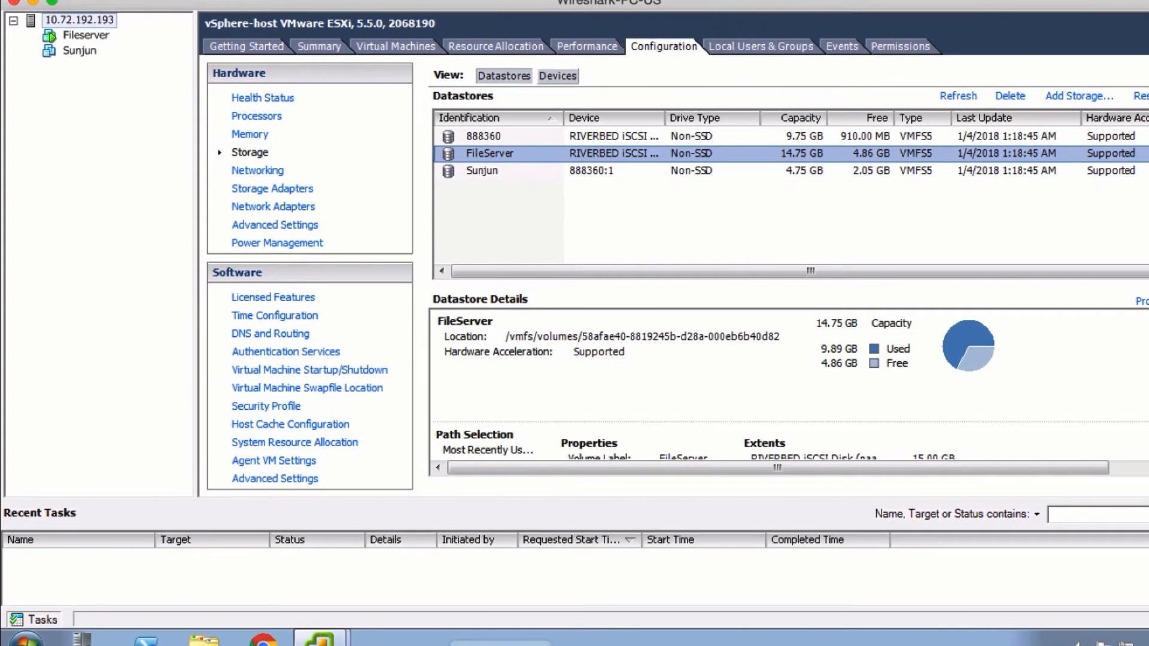
{"action": "mouse_move", "coordinate": [319, 638]}
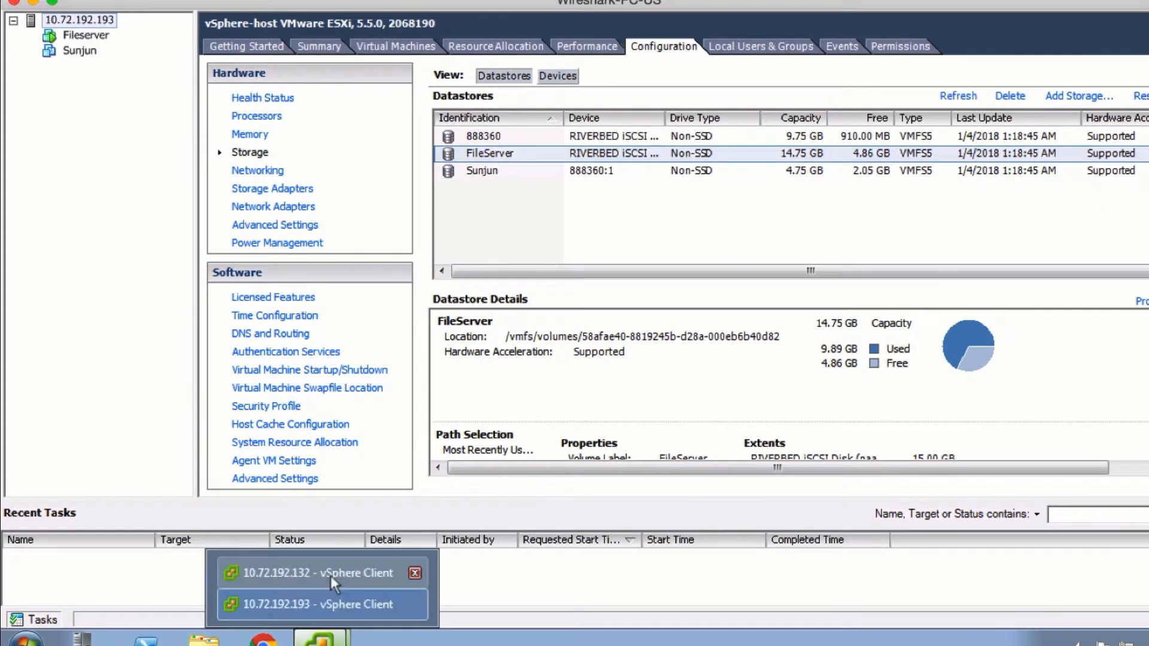
{"action": "left_click", "coordinate": [330, 575]}
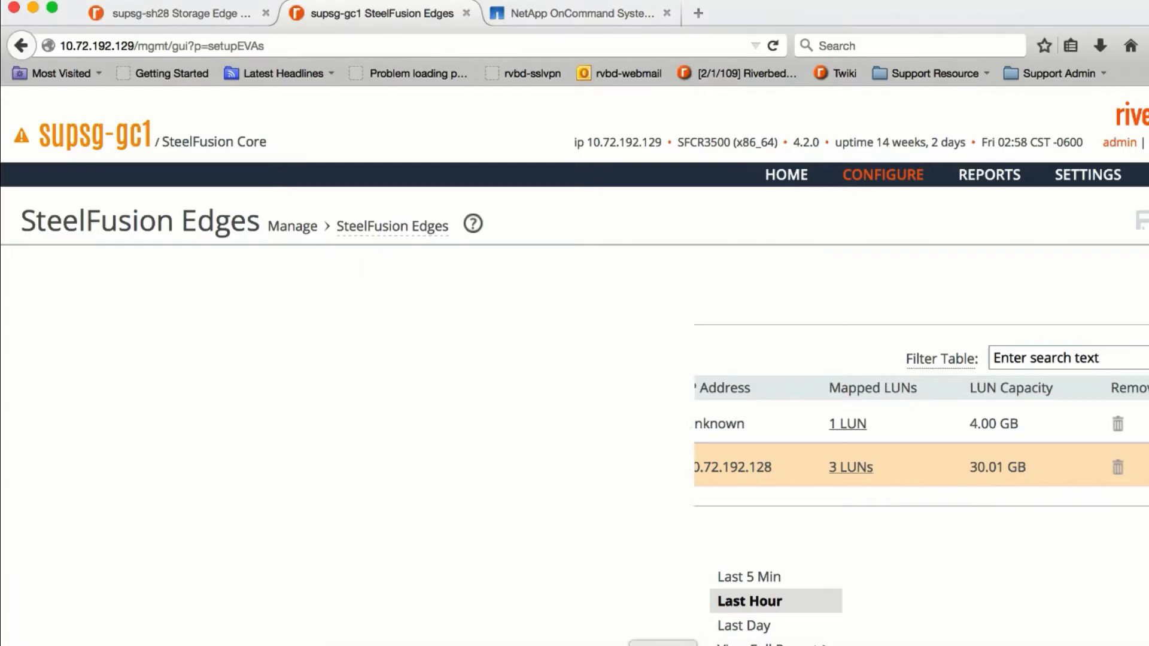
- On Configure > Snapshots, review the supported storage array types without adding a new array
{"action": "mouse_move", "coordinate": [881, 183]}
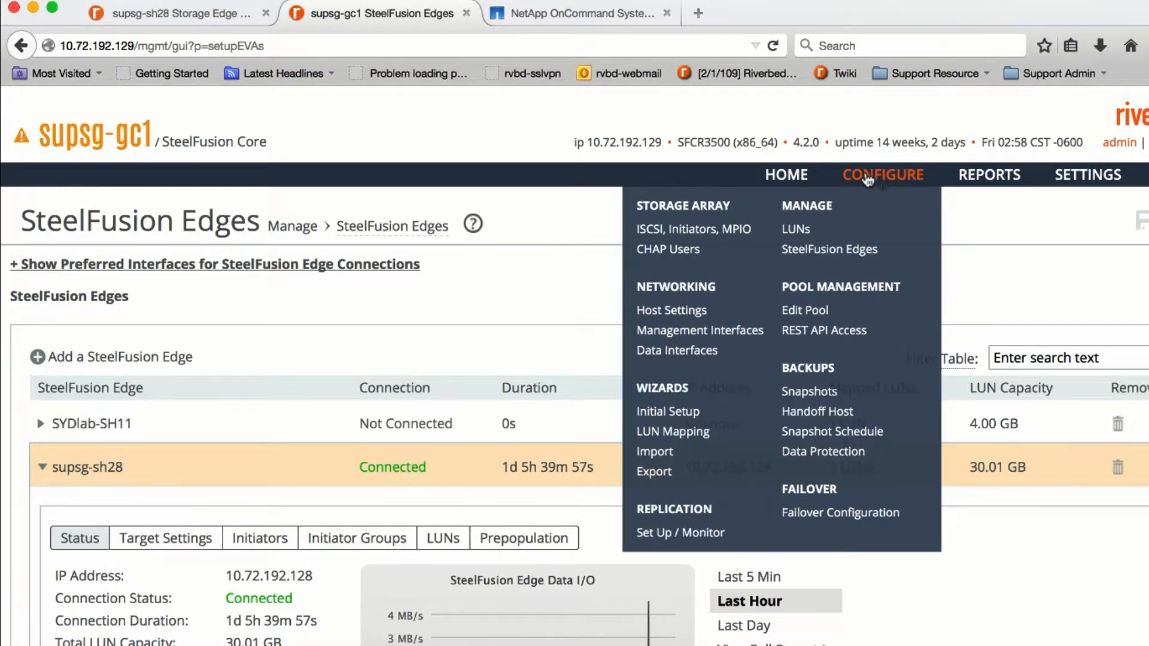
{"action": "left_click", "coordinate": [815, 393]}
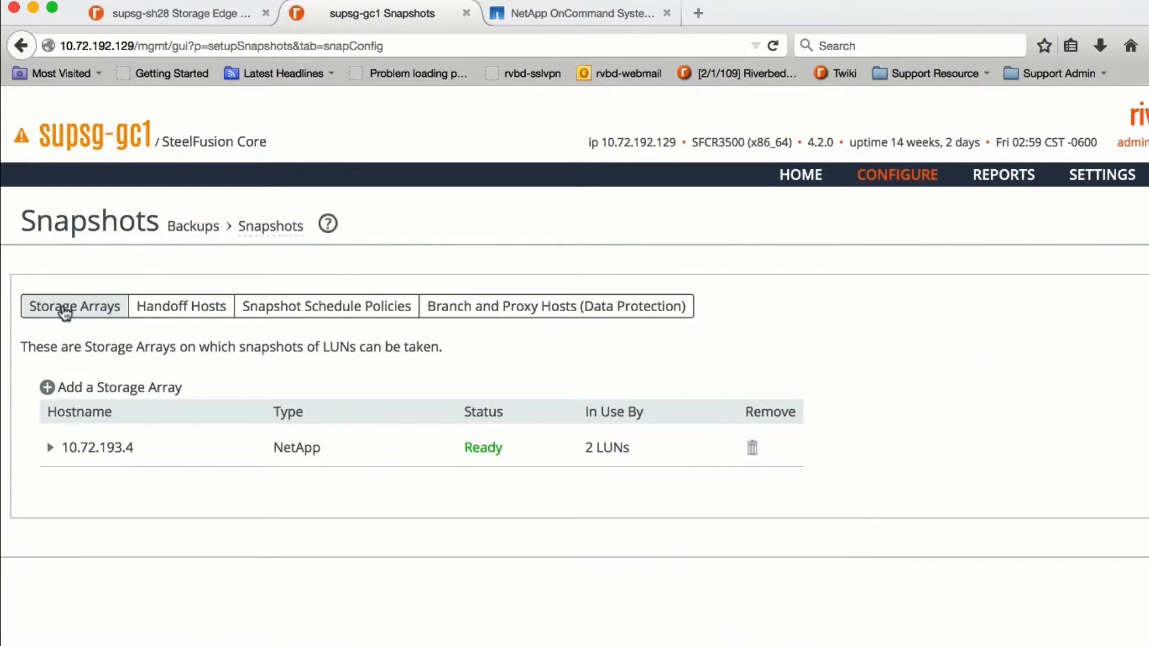
{"action": "left_click", "coordinate": [93, 390]}
{"action": "scroll", "coordinate": [500, 421], "scroll_direction": "down", "scroll_amount": 3}
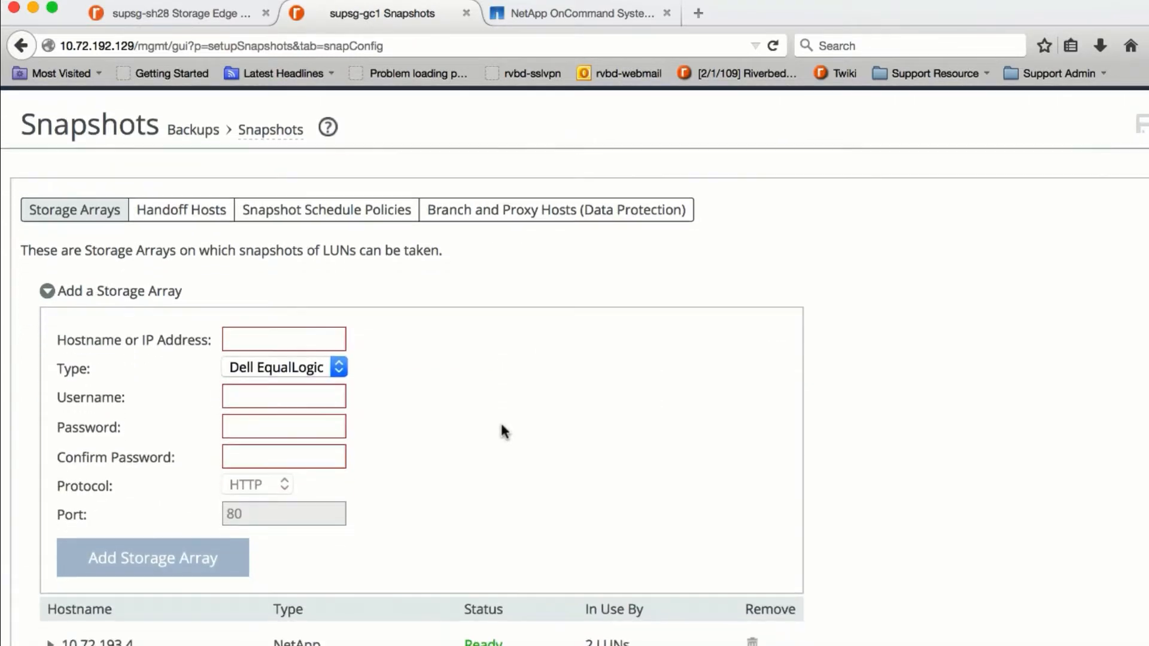
{"action": "left_click", "coordinate": [320, 358]}
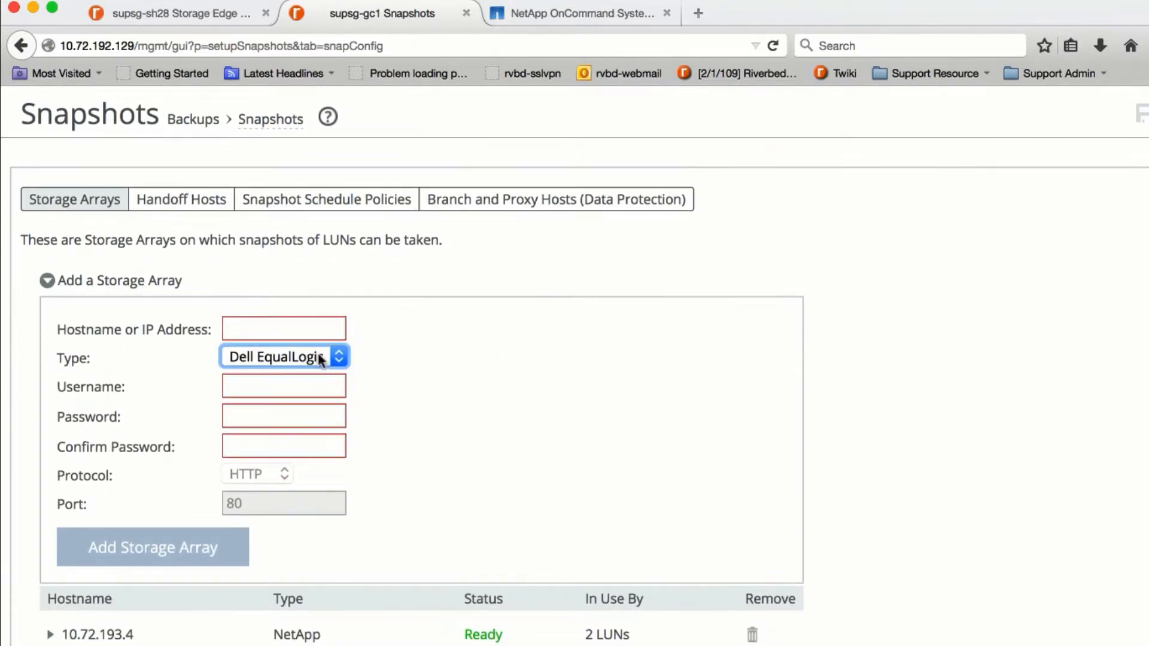
{"action": "left_click", "coordinate": [320, 358]}
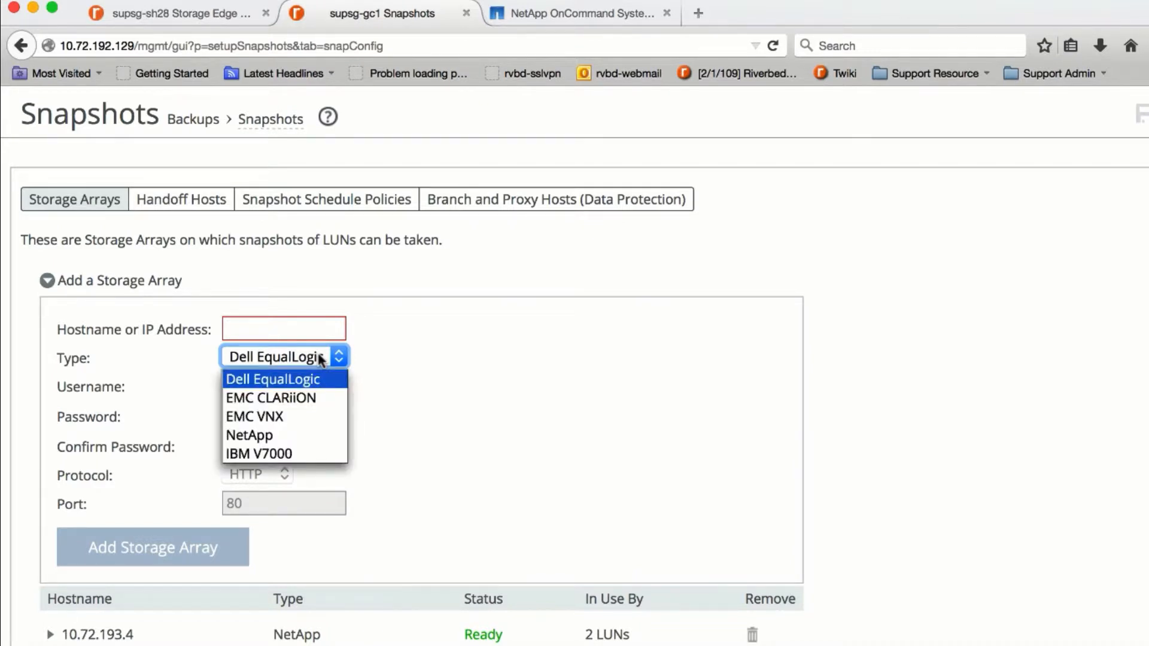
{"action": "left_click", "coordinate": [529, 359]}
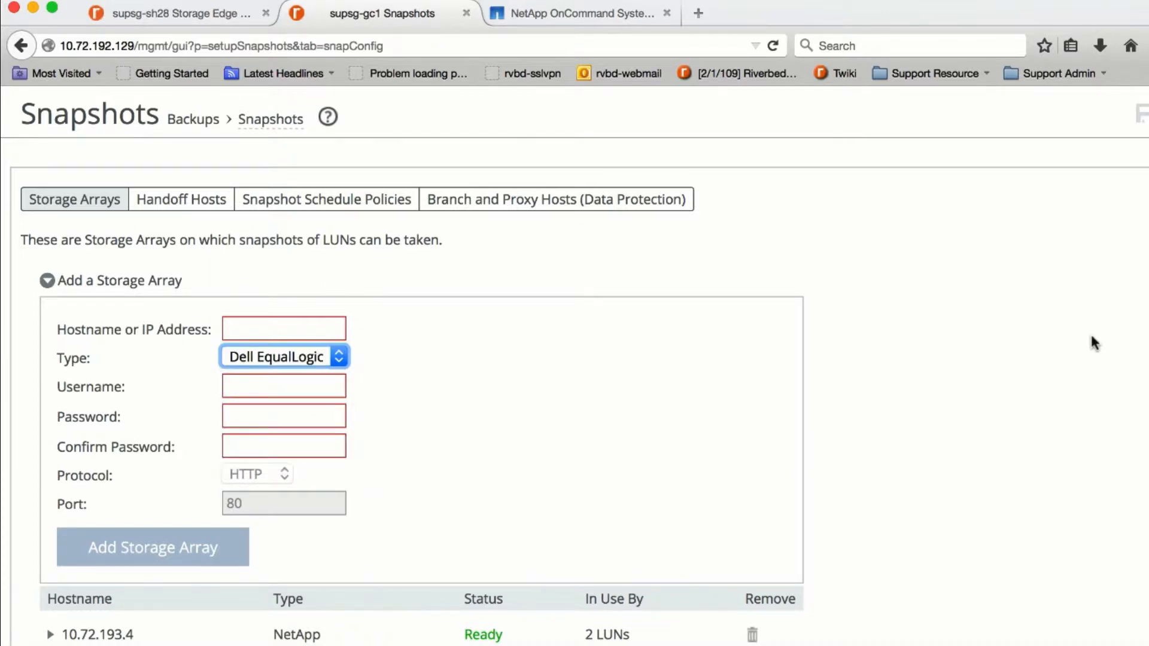
- Inspect the NetApp array 10.72.193.4 configuration, then show the snapshot schedule policies
{"action": "scroll", "coordinate": [1091, 337], "scroll_direction": "down", "scroll_amount": 2}
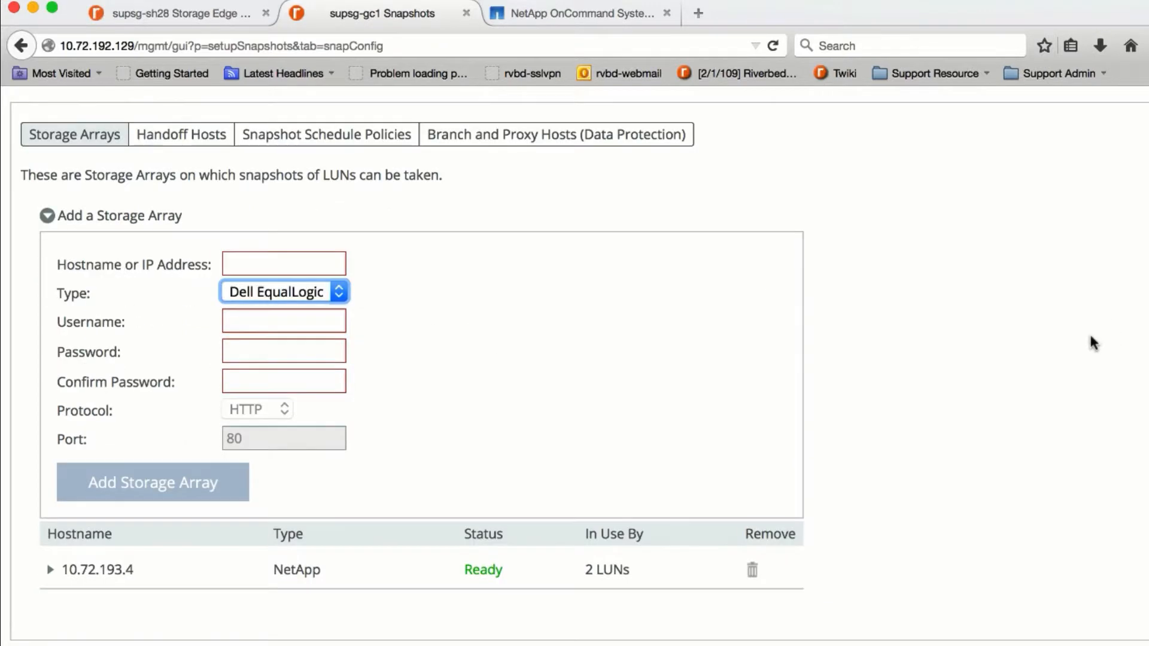
{"action": "left_click", "coordinate": [67, 572]}
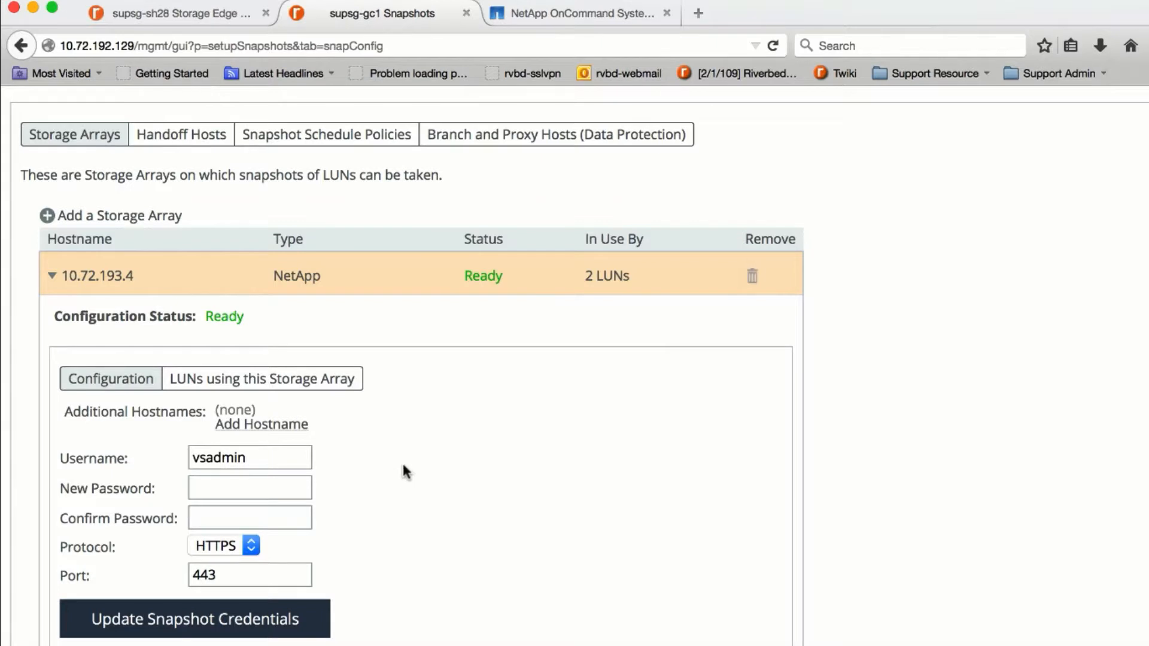
{"action": "left_click", "coordinate": [326, 142]}
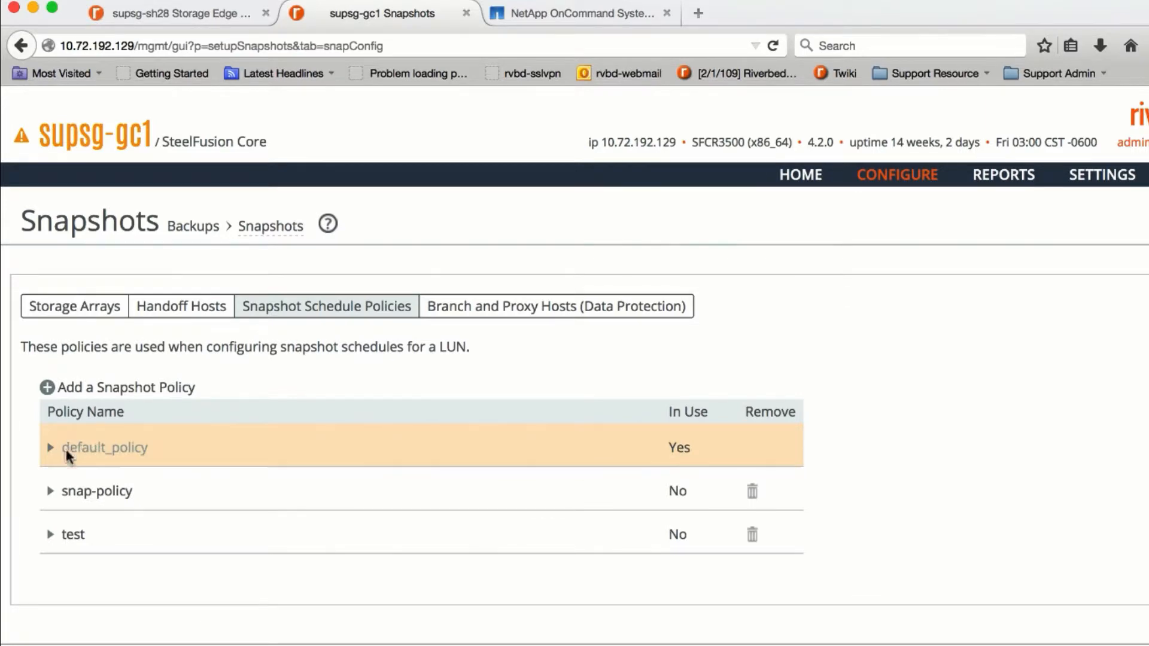
- Review the default_policy schedule details, then show the Branch and Proxy Hosts (Data Protection) tab
{"action": "left_click", "coordinate": [170, 387]}
{"action": "scroll", "coordinate": [273, 356], "scroll_direction": "down", "scroll_amount": 5}
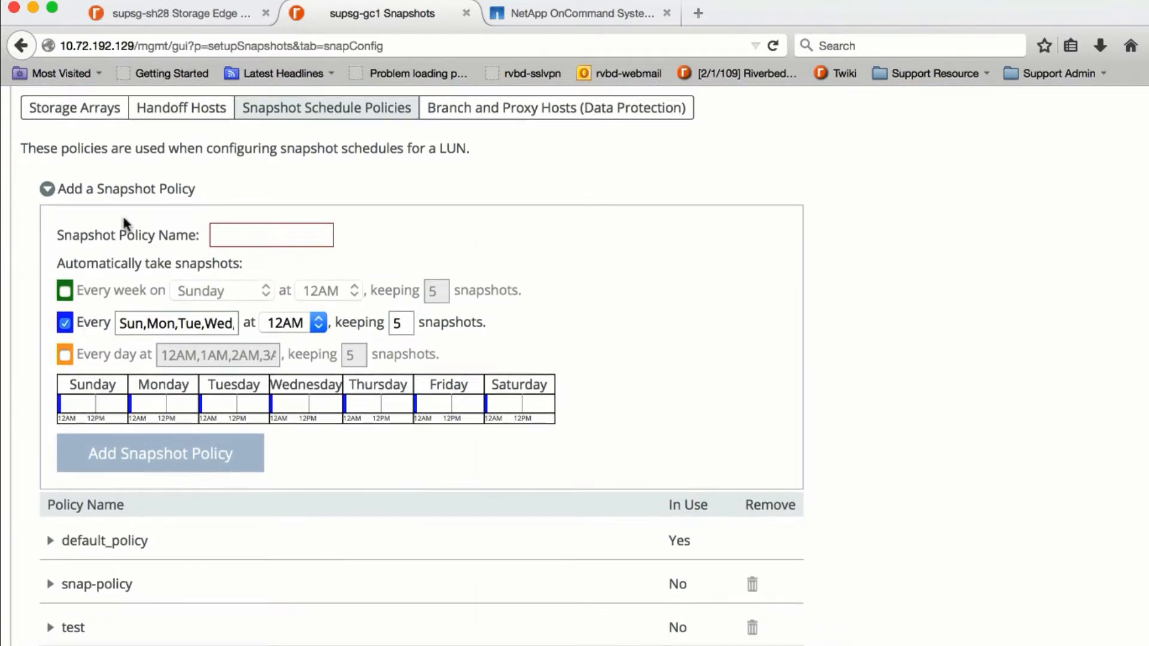
{"action": "left_click", "coordinate": [98, 191]}
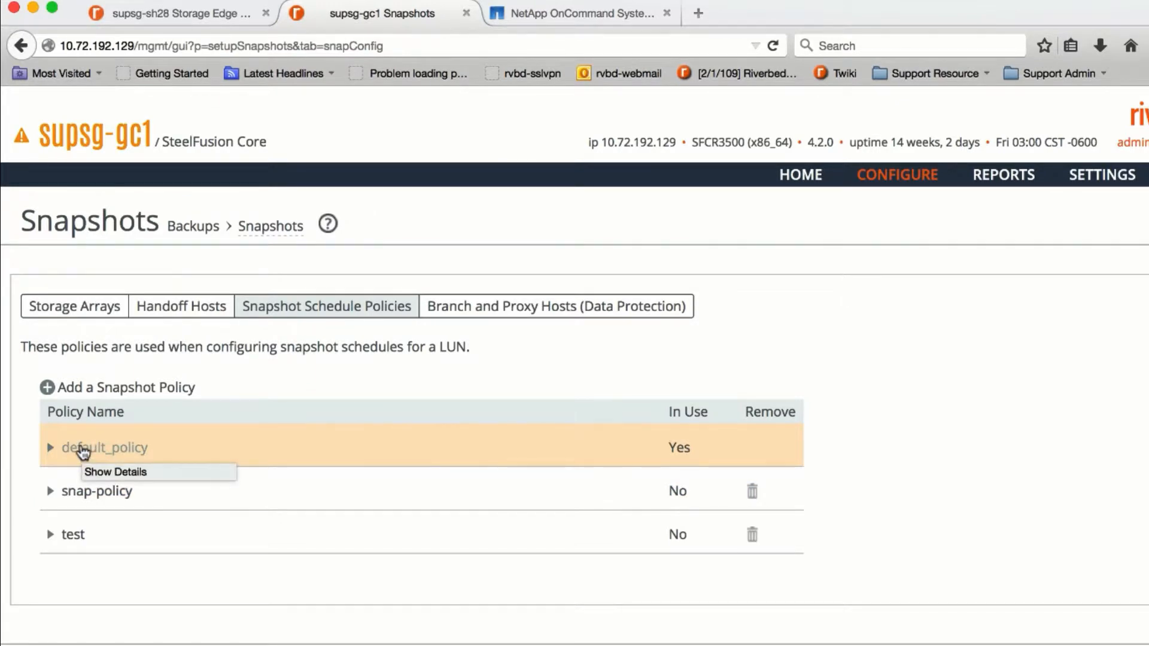
{"action": "left_click", "coordinate": [84, 453]}
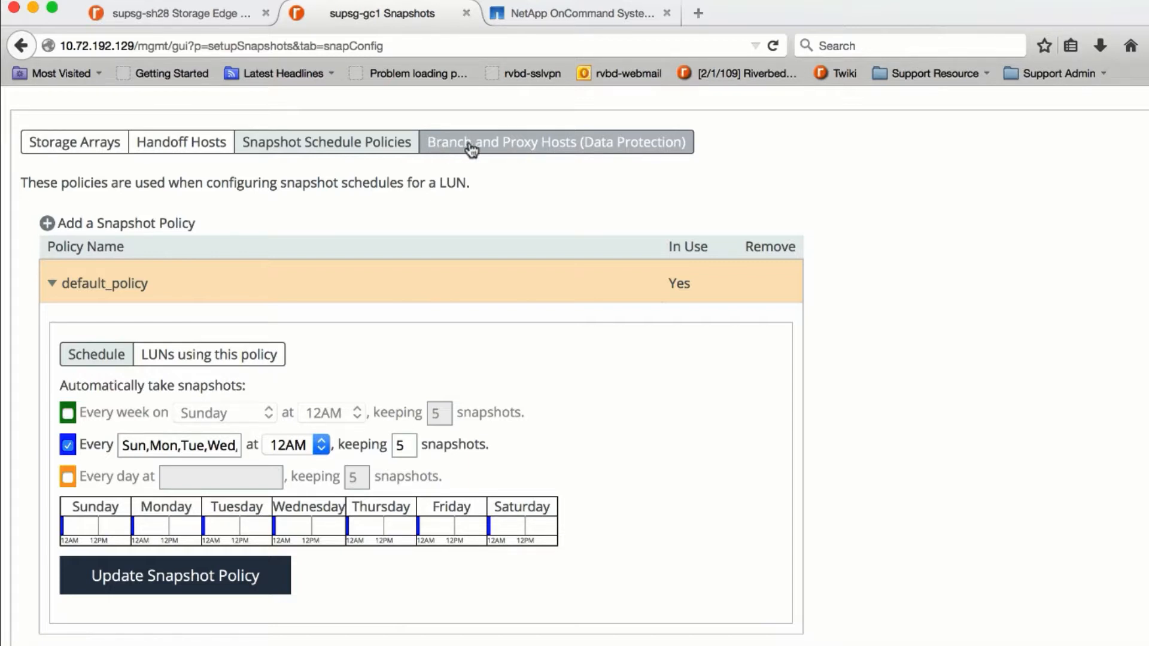
{"action": "left_click", "coordinate": [514, 146]}
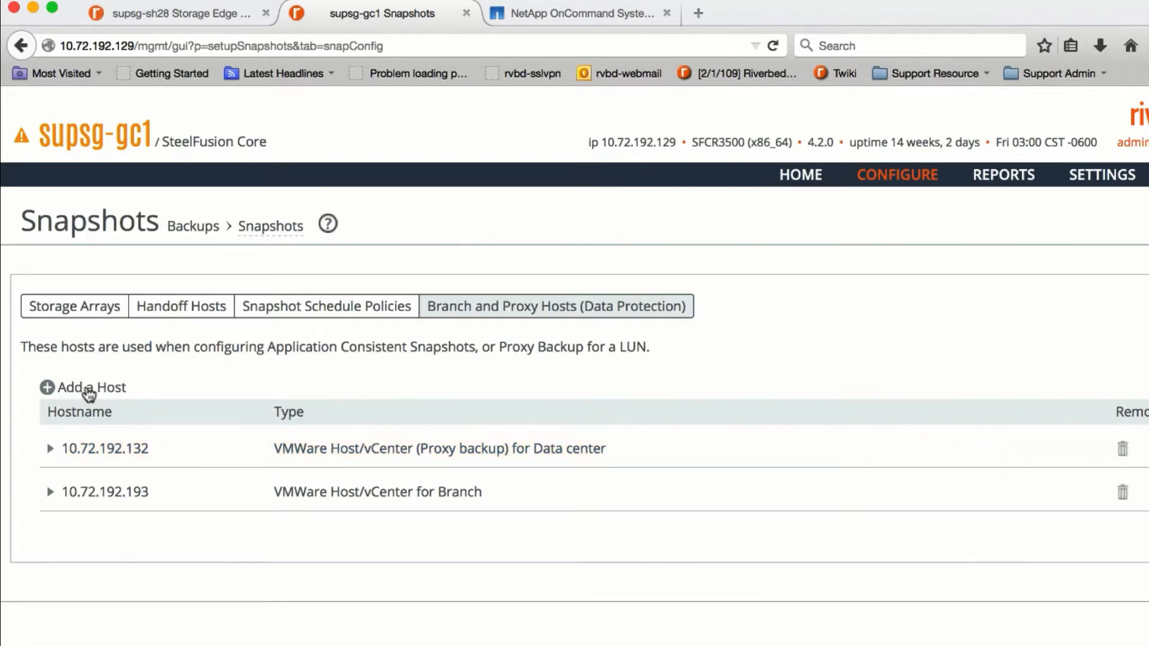
{"action": "left_click", "coordinate": [88, 391]}
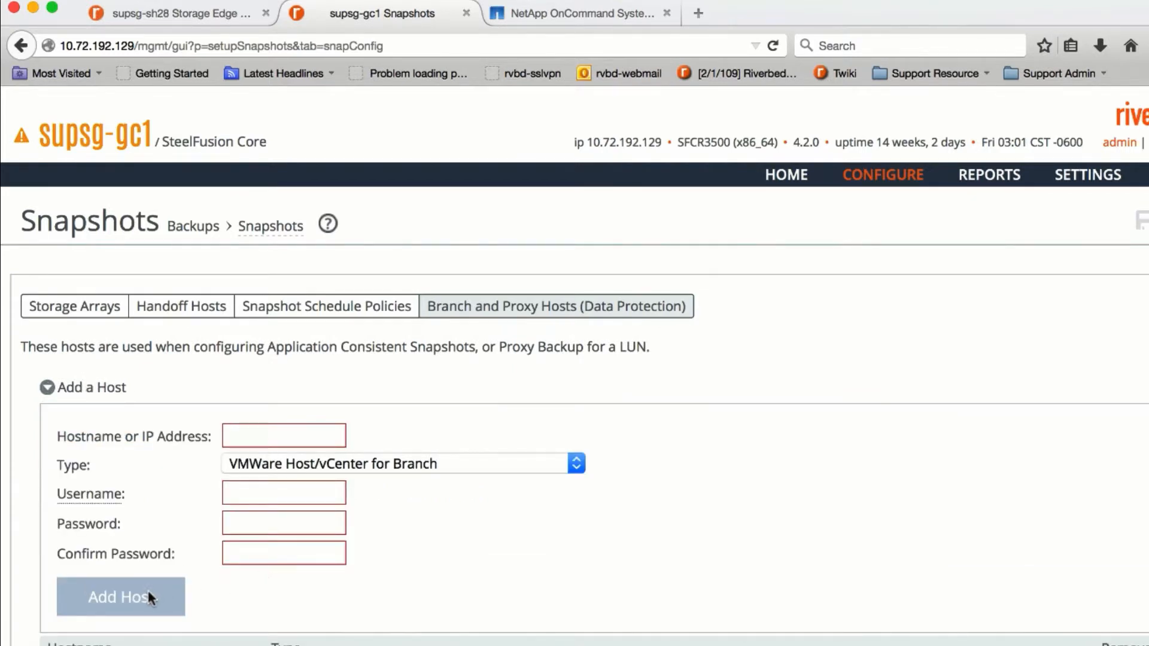
{"action": "left_click", "coordinate": [98, 390]}
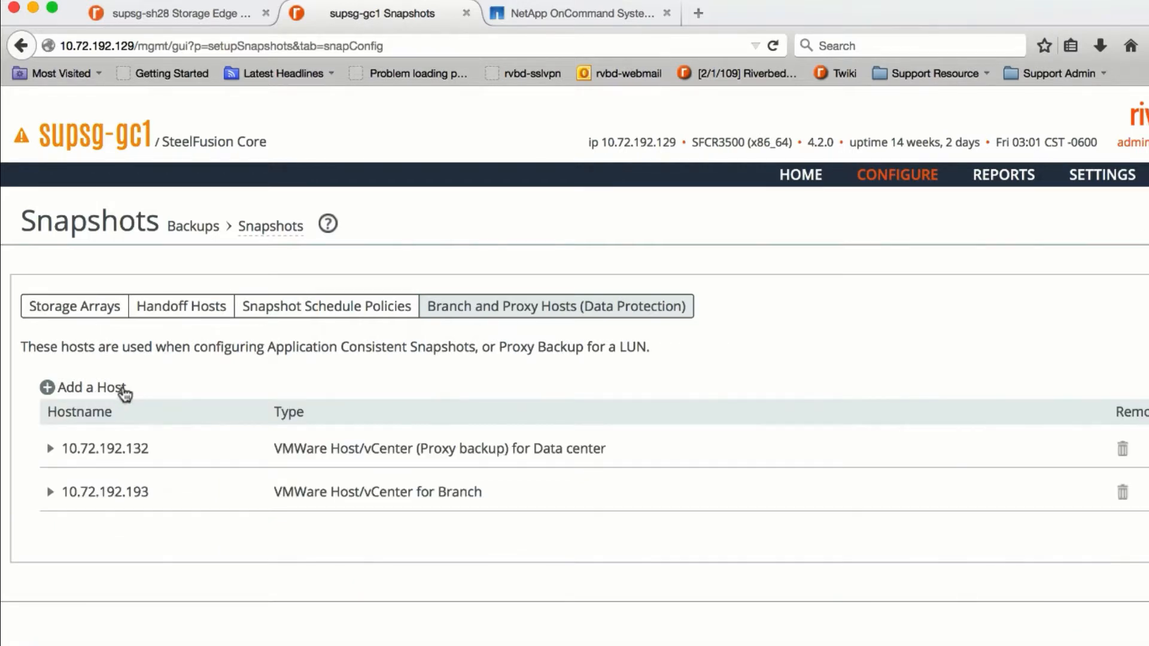
{"action": "left_click", "coordinate": [84, 314]}
{"action": "mouse_move", "coordinate": [897, 183]}
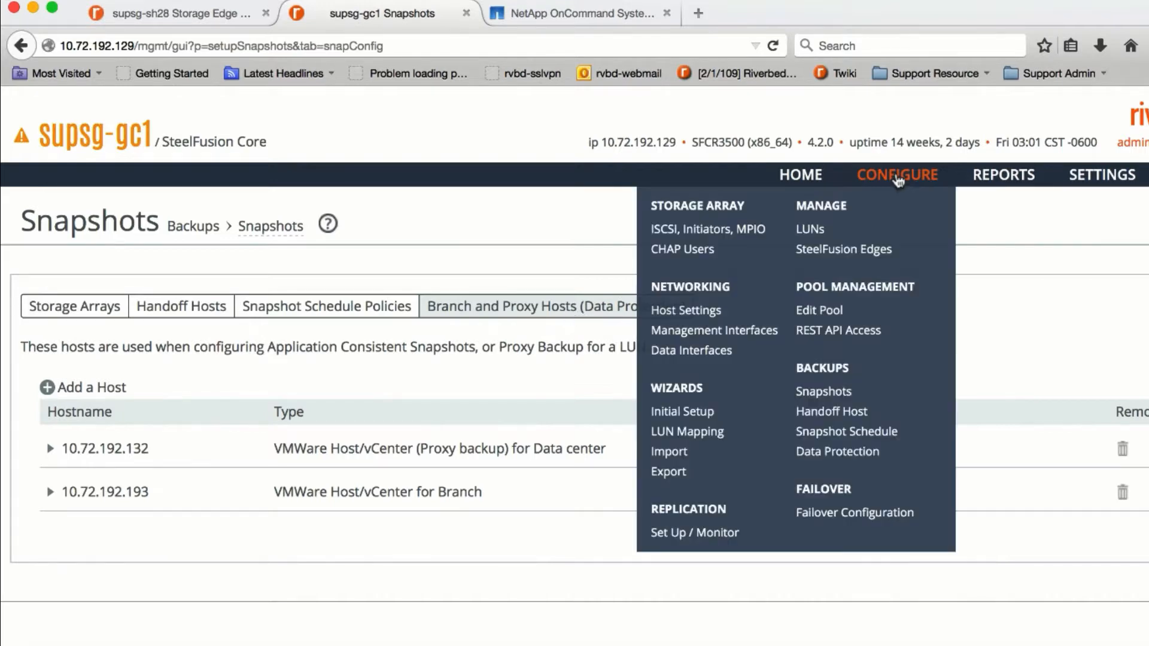
- Check the Fileserver-OS LUN's default_policy snapshot schedule and its 10.72.193.4 storage array configuration
{"action": "left_click", "coordinate": [821, 229]}
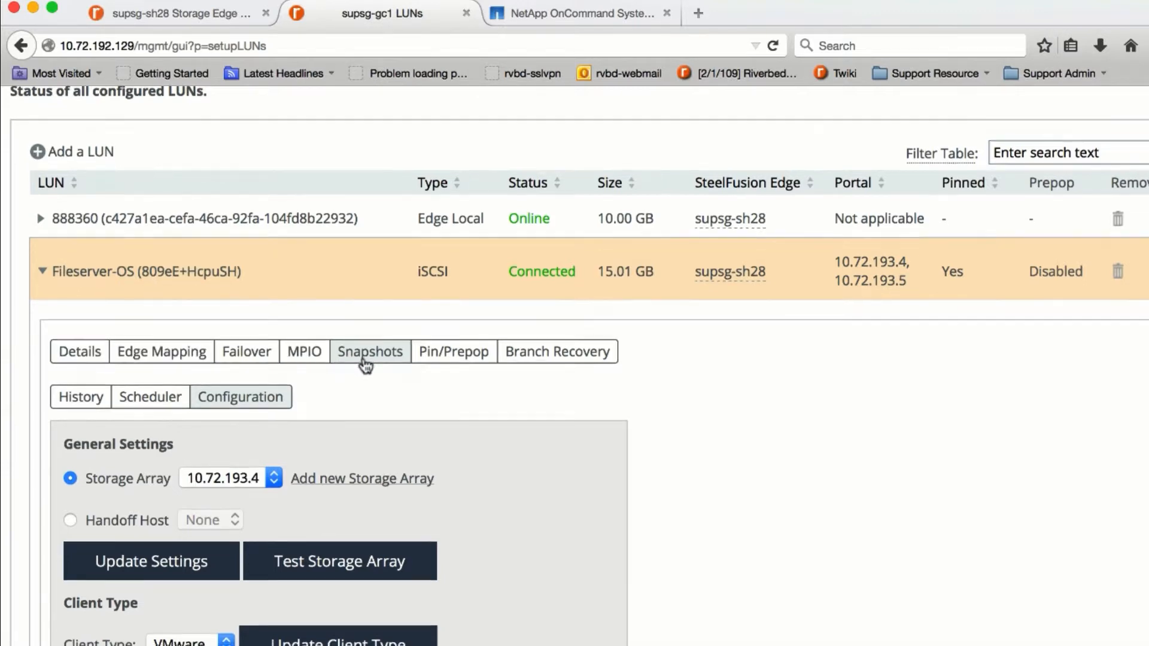
{"action": "scroll", "coordinate": [367, 362], "scroll_direction": "down", "scroll_amount": 1}
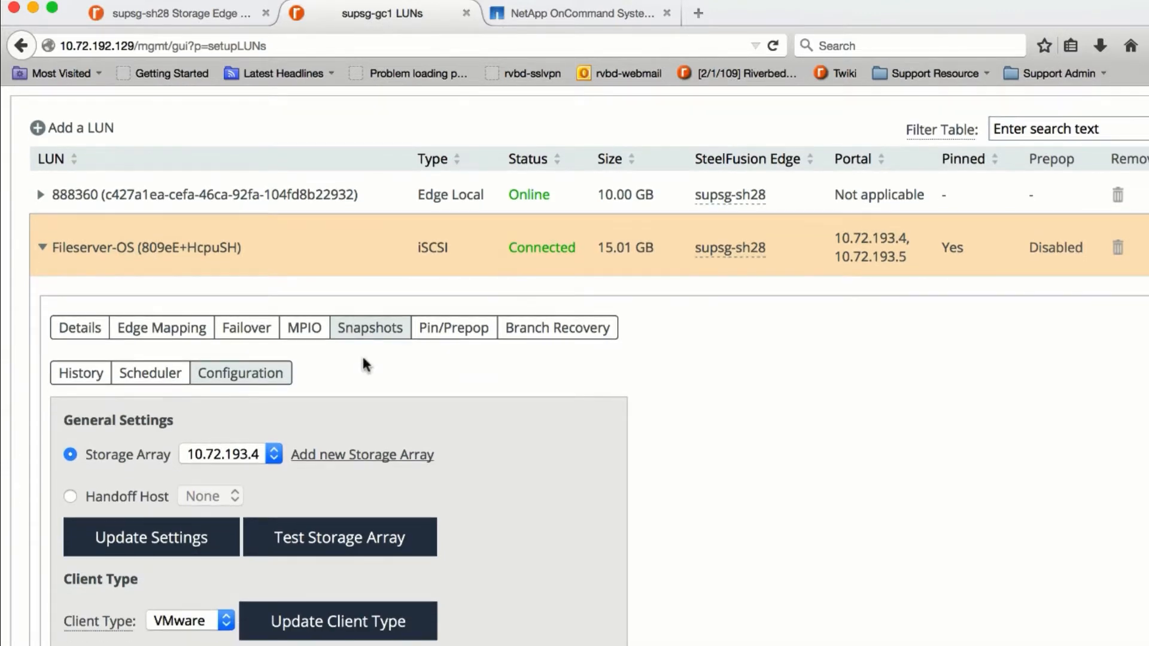
{"action": "left_click", "coordinate": [142, 375]}
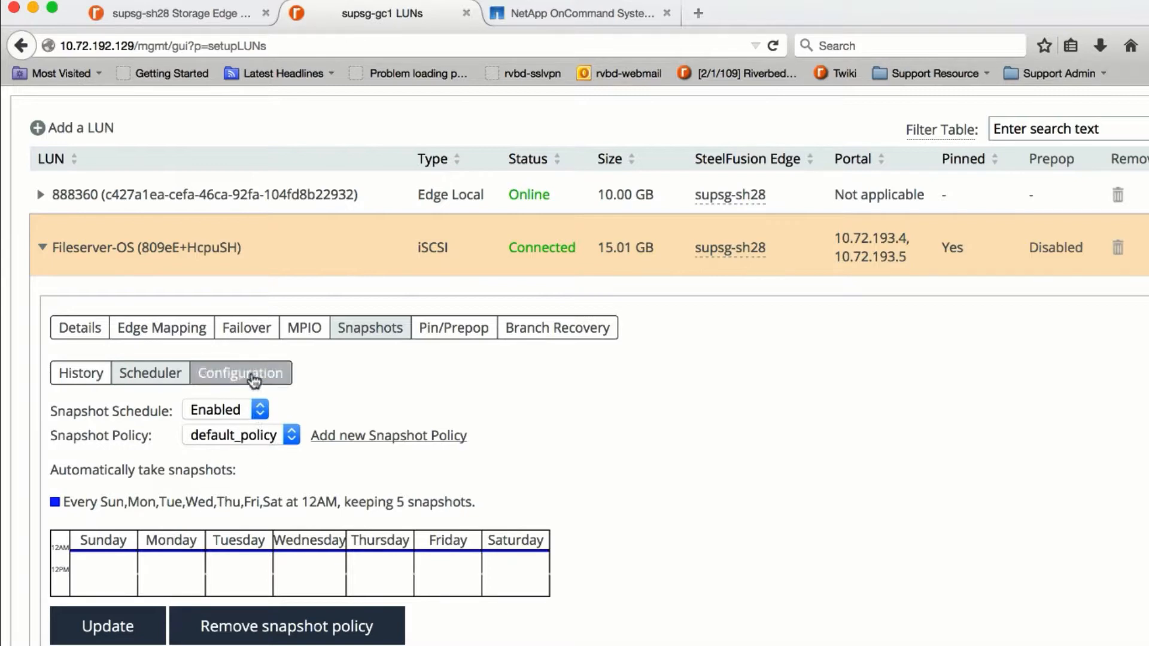
{"action": "left_click", "coordinate": [256, 375]}
{"action": "scroll", "coordinate": [640, 431], "scroll_direction": "down", "scroll_amount": 3}
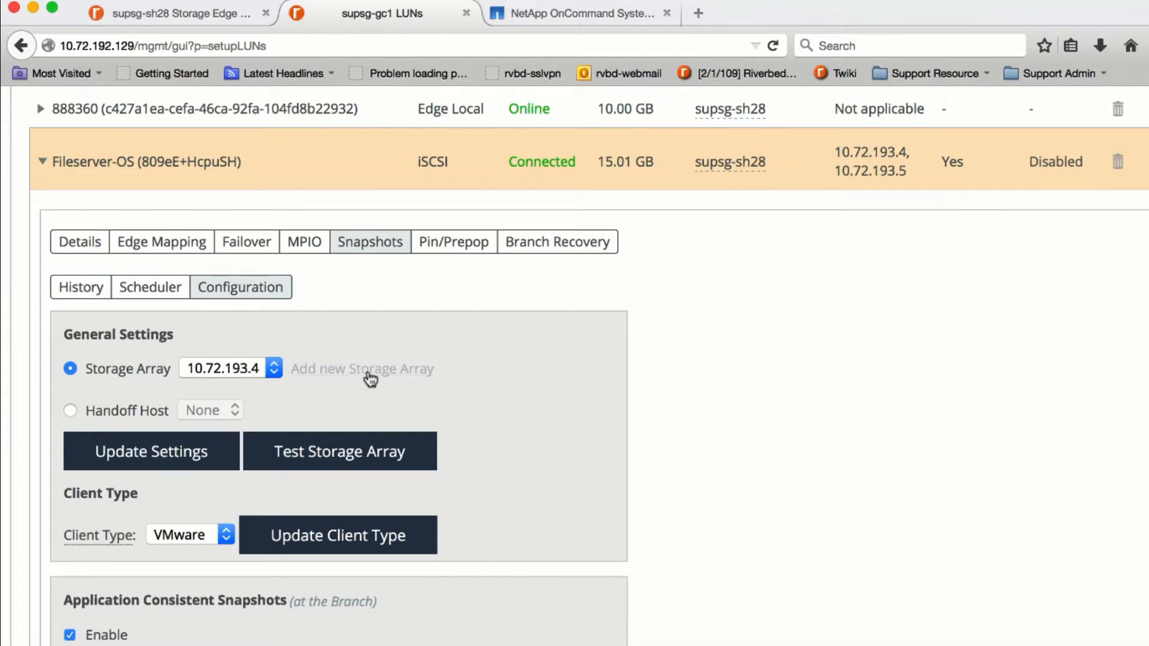
- Scroll to the Fileserver-OS LUN's Proxy Backup section showing proxy host 10.72.192.132 and group Proxy-ESXi
{"action": "scroll", "coordinate": [577, 412], "scroll_direction": "down", "scroll_amount": 2}
{"action": "scroll", "coordinate": [576, 413], "scroll_direction": "down", "scroll_amount": 1}
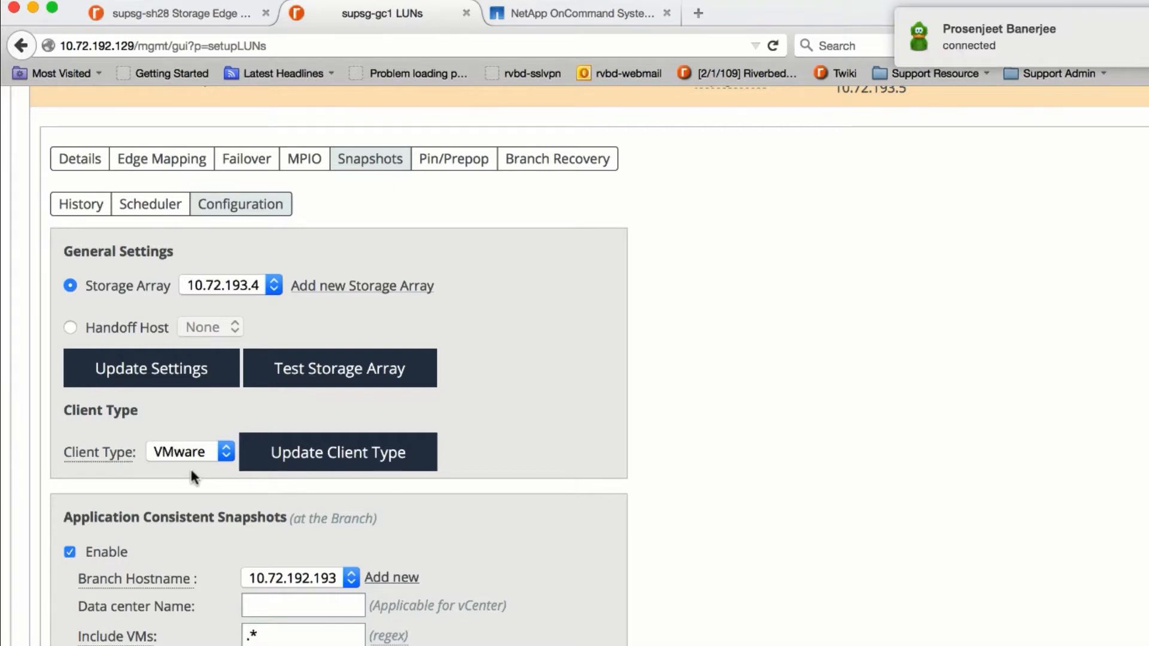
{"action": "scroll", "coordinate": [554, 477], "scroll_direction": "down", "scroll_amount": 5}
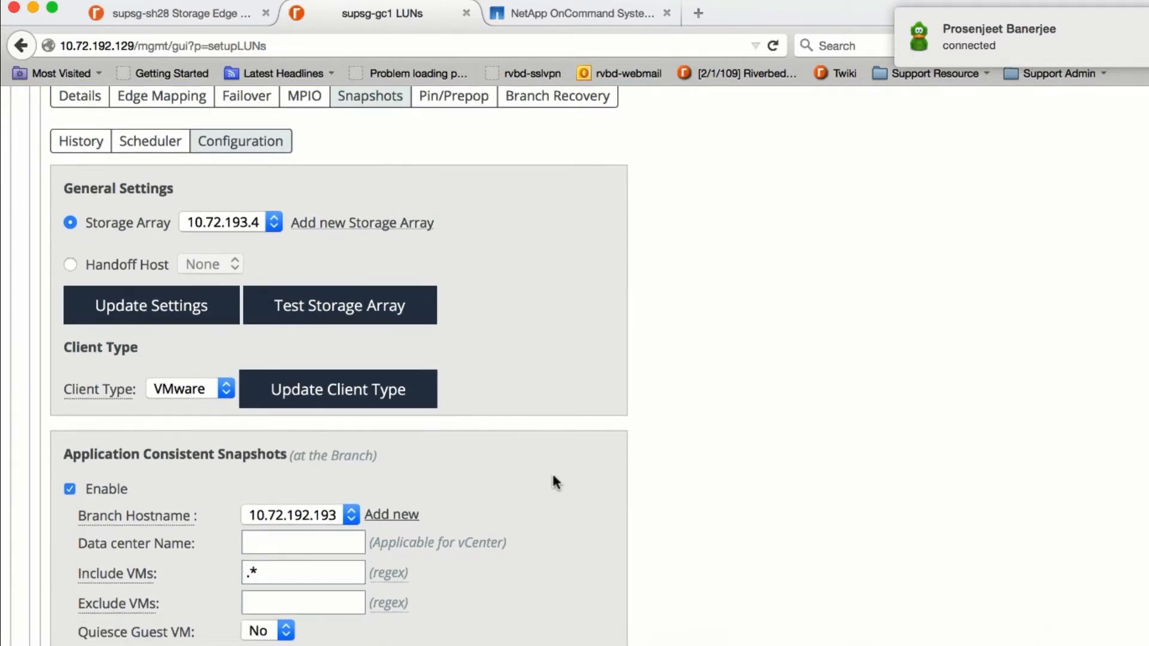
{"action": "scroll", "coordinate": [552, 472], "scroll_direction": "down", "scroll_amount": 2}
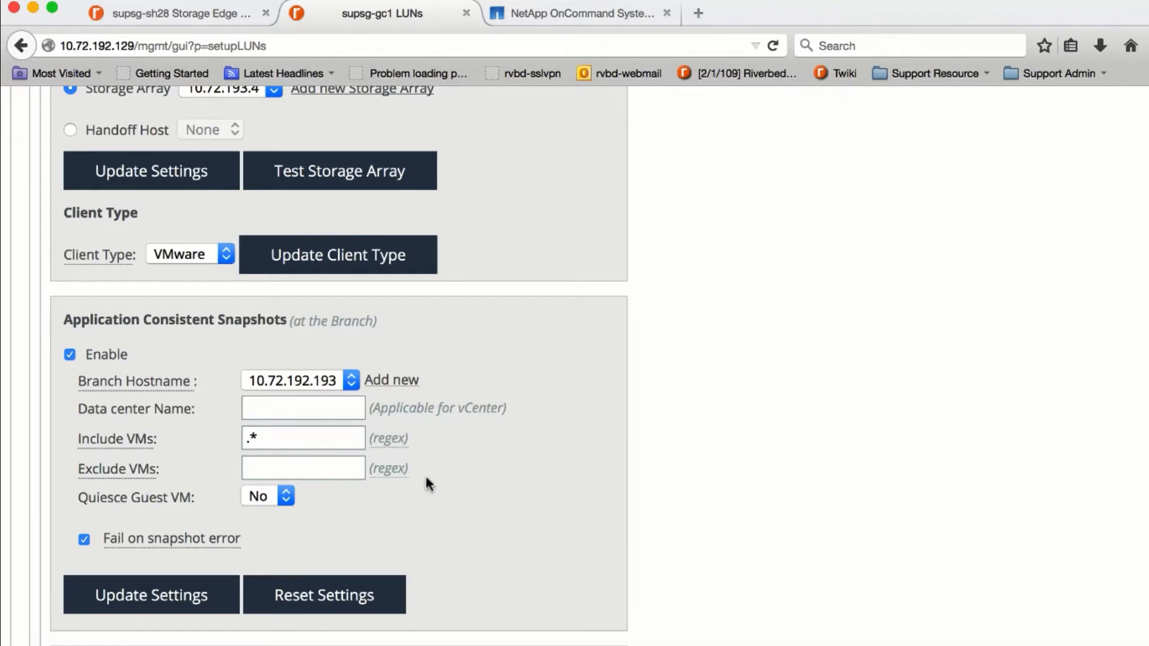
{"action": "scroll", "coordinate": [425, 478], "scroll_direction": "down", "scroll_amount": 5}
{"action": "scroll", "coordinate": [427, 481], "scroll_direction": "down", "scroll_amount": 2}
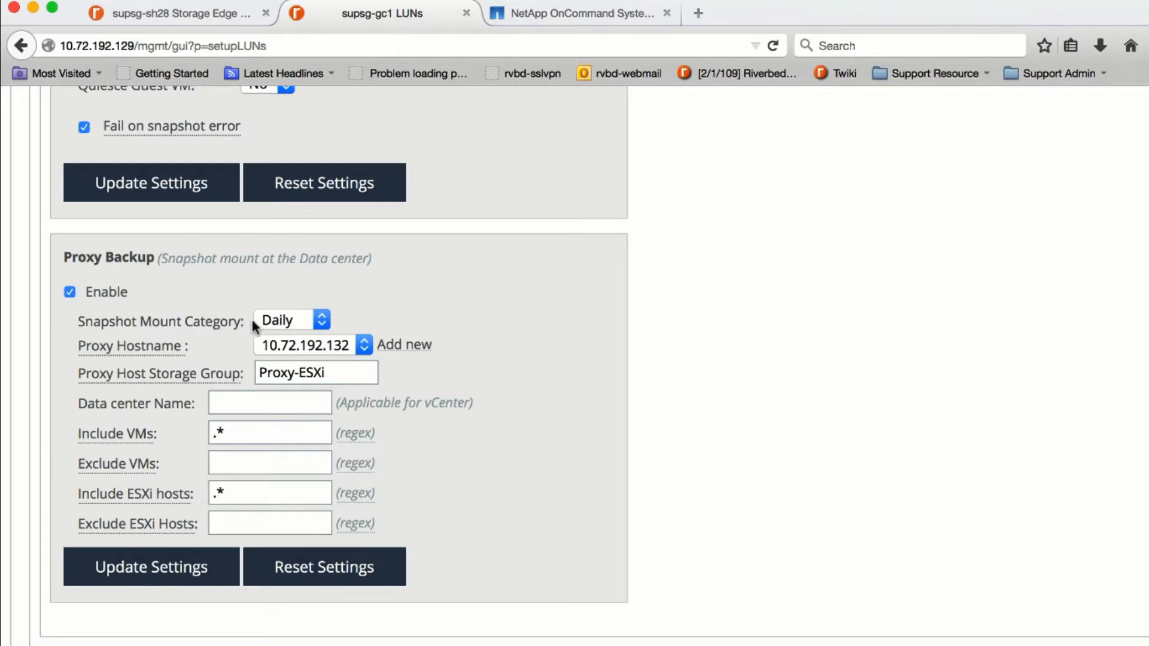
- Keep Daily as mount category, review proxy host 10.72.192.132 and Proxy-ESXi, then return to the schedule
{"action": "left_click", "coordinate": [294, 320]}
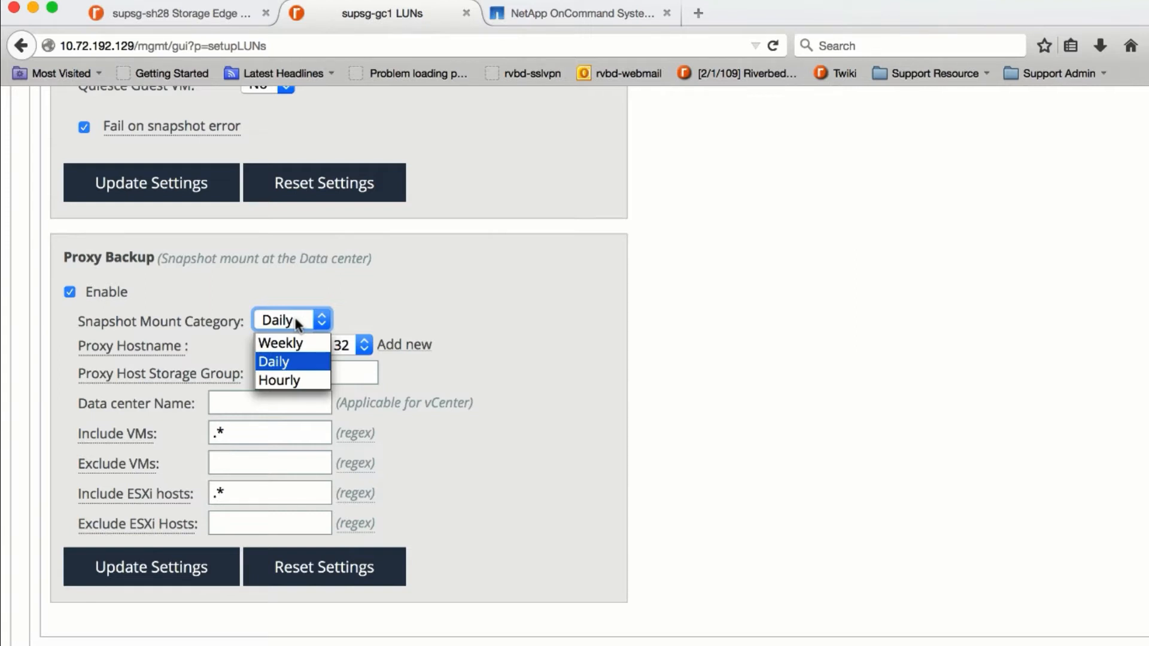
{"action": "left_click", "coordinate": [297, 324]}
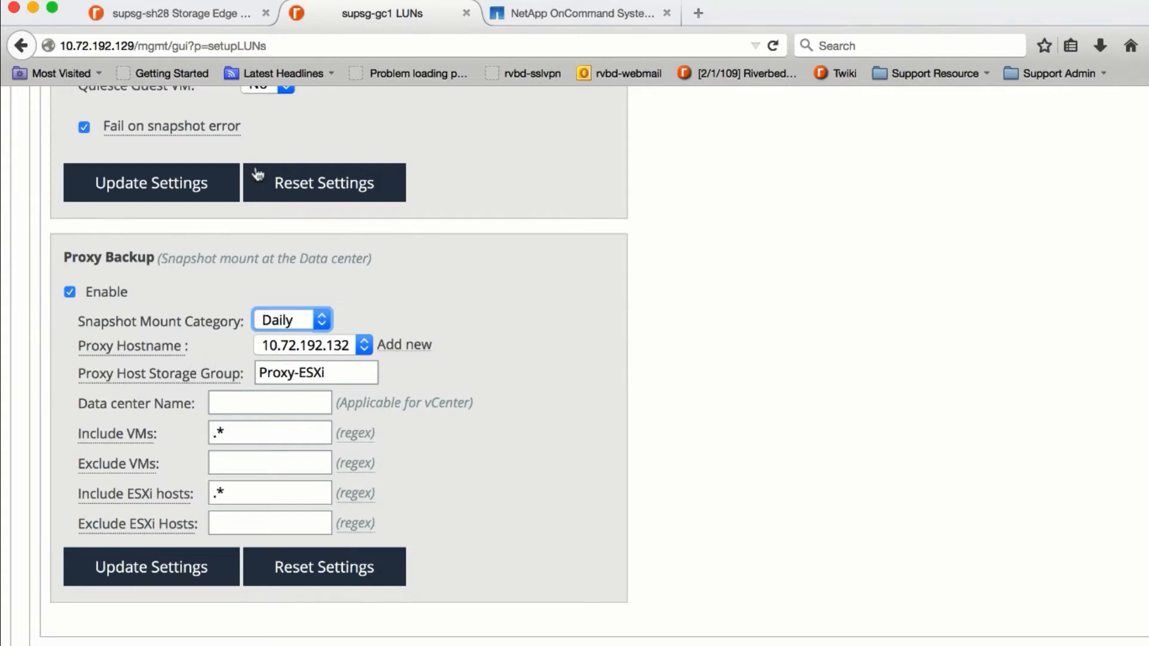
{"action": "scroll", "coordinate": [321, 318], "scroll_direction": "down", "scroll_amount": 1}
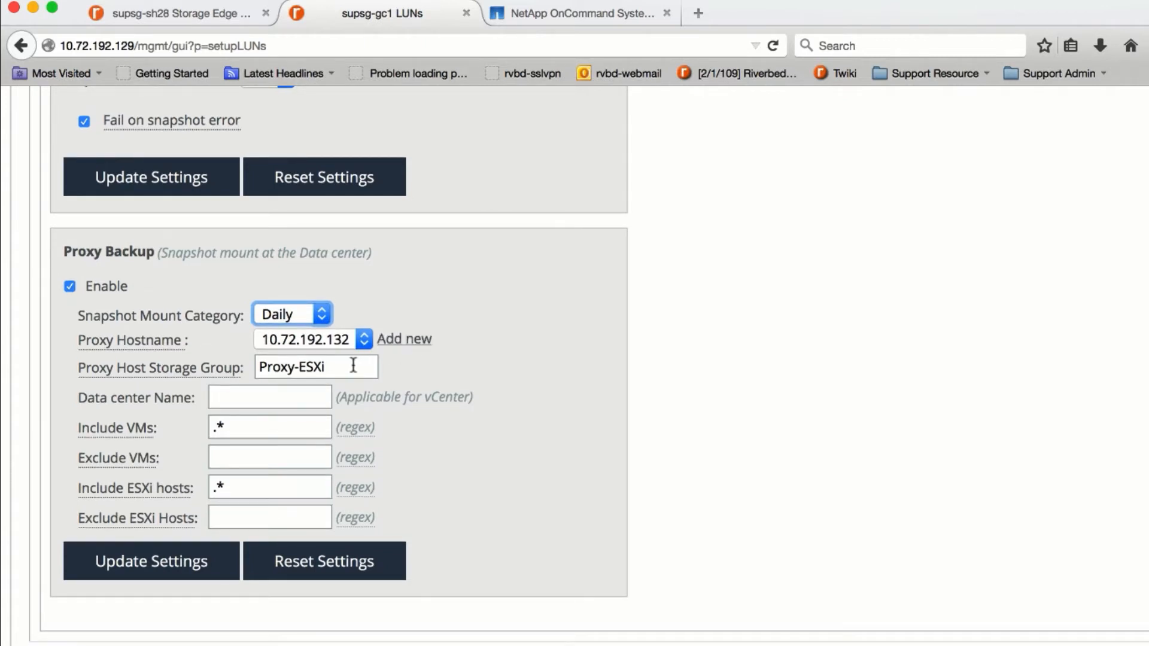
{"action": "left_click", "coordinate": [173, 375]}
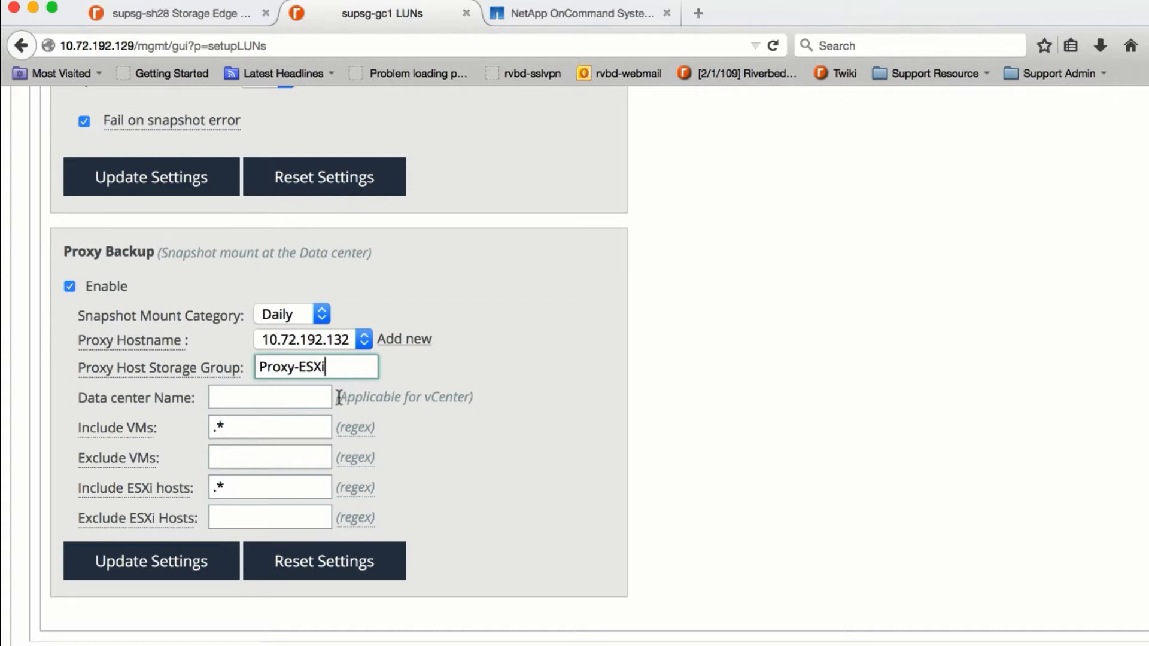
{"action": "left_click_drag", "start_coordinate": [339, 398], "coordinate": [471, 398]}
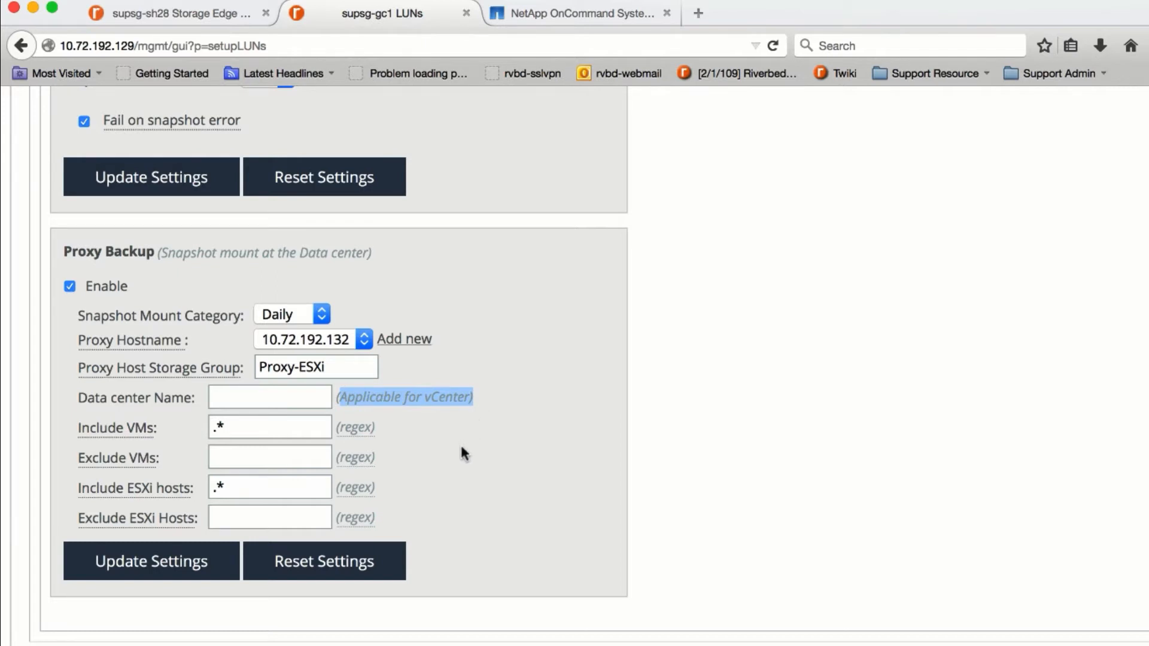
{"action": "mouse_move", "coordinate": [370, 435]}
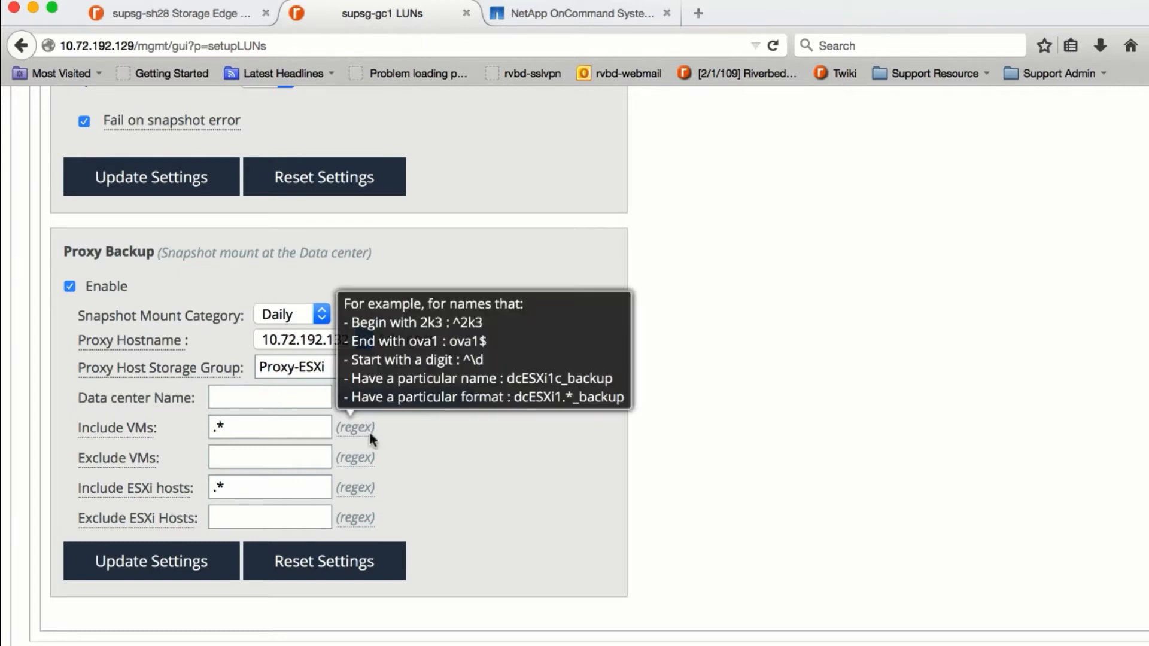
{"action": "scroll", "coordinate": [541, 457], "scroll_direction": "up", "scroll_amount": 10}
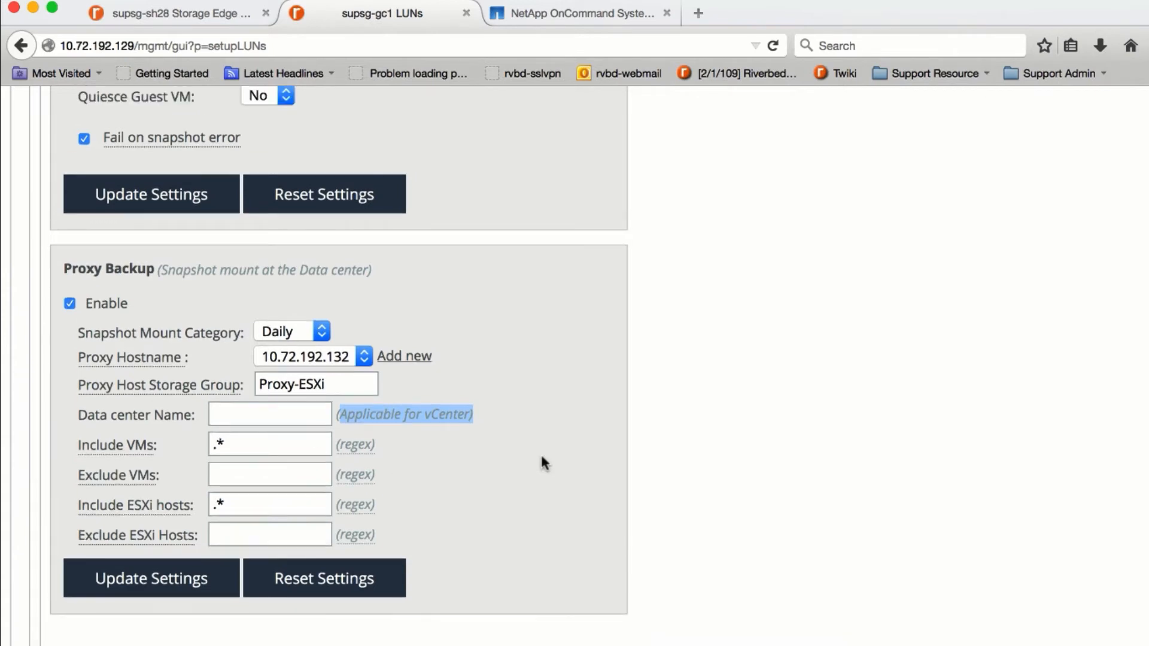
{"action": "scroll", "coordinate": [541, 454], "scroll_direction": "up", "scroll_amount": 10}
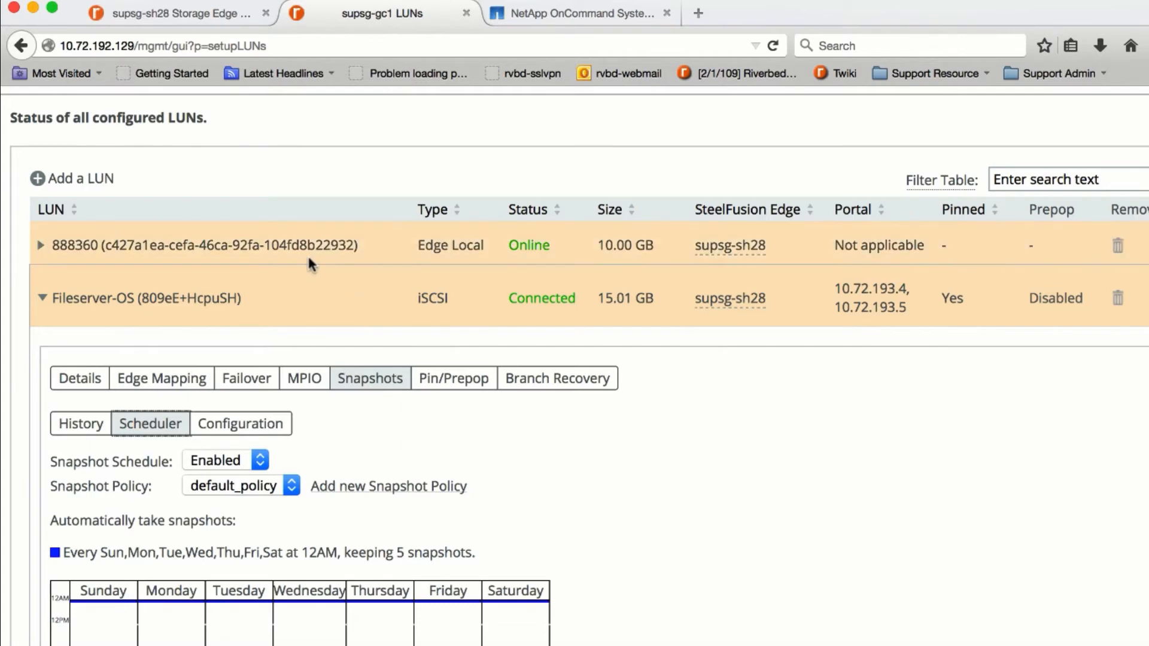
- Take a manual snapshot of the Fileserver-OS LUN with Enable Proxy Backup ticked
{"action": "left_click", "coordinate": [204, 17]}
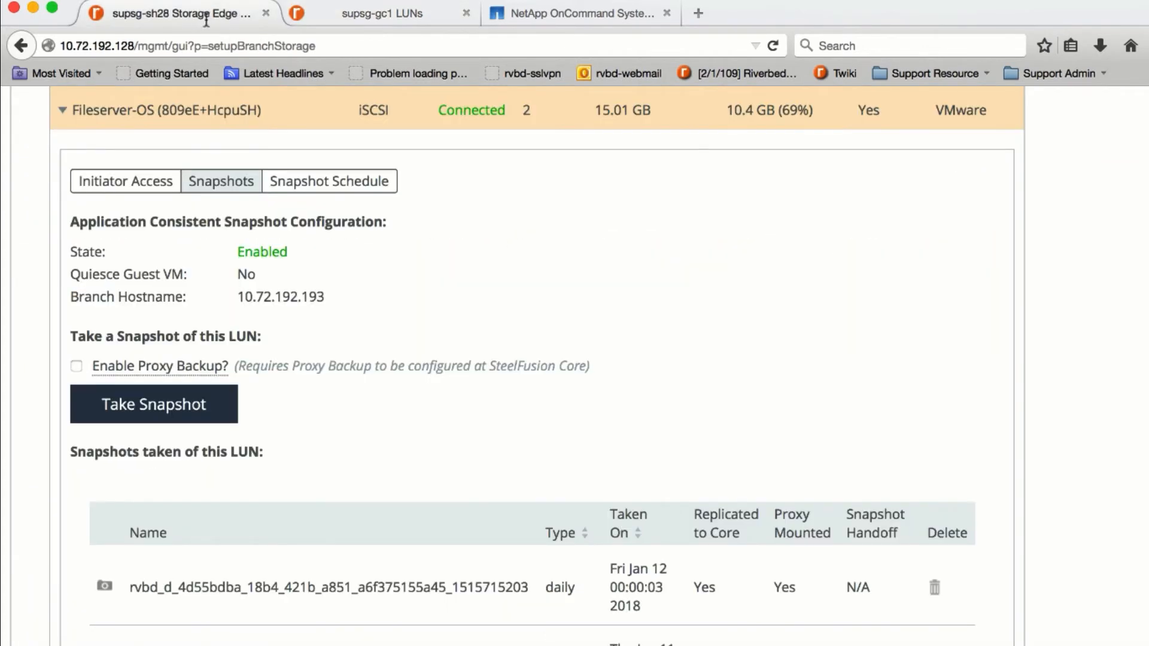
{"action": "scroll", "coordinate": [612, 273], "scroll_direction": "up", "scroll_amount": 3}
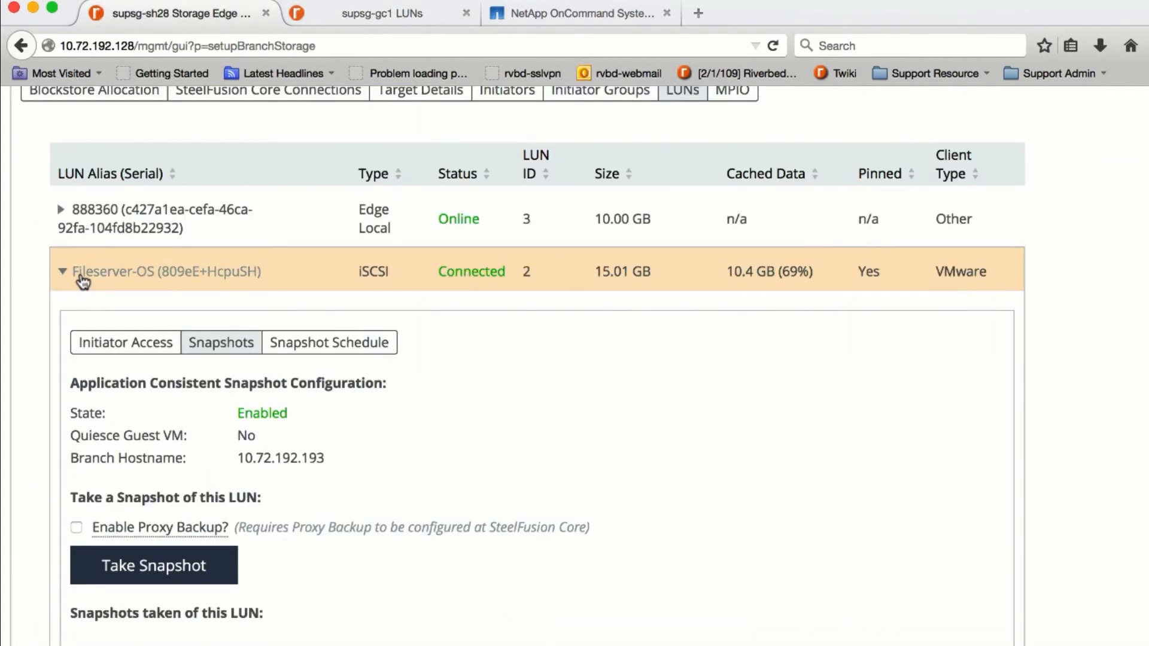
{"action": "scroll", "coordinate": [234, 356], "scroll_direction": "down", "scroll_amount": 3}
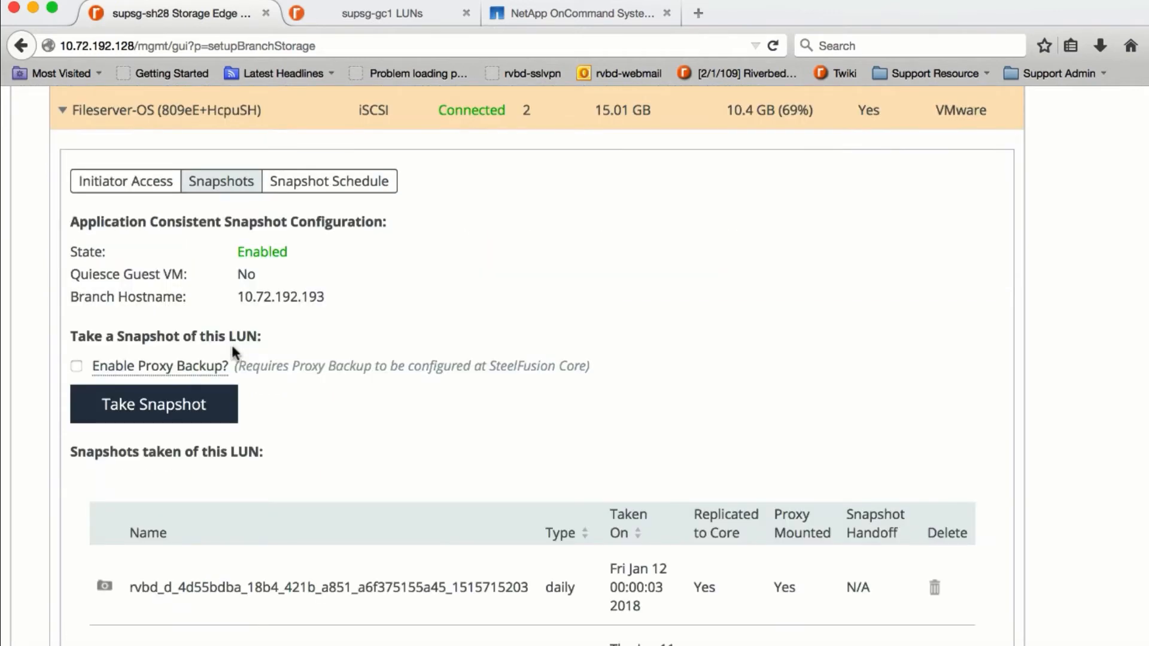
{"action": "left_click", "coordinate": [76, 336]}
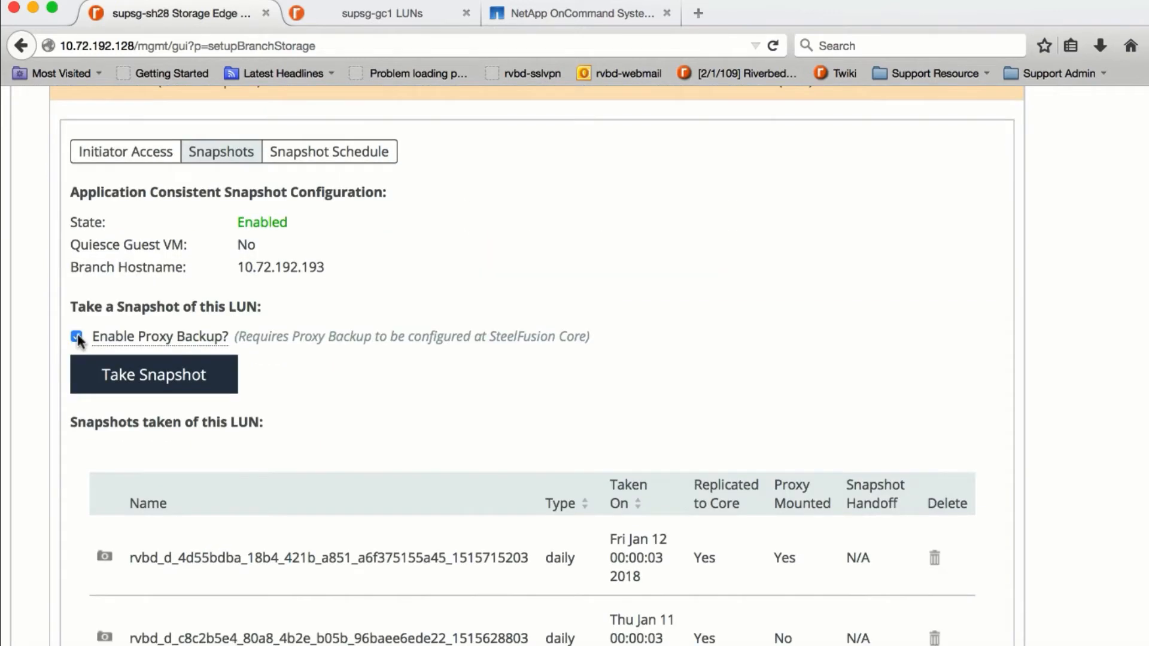
{"action": "left_click", "coordinate": [167, 375]}
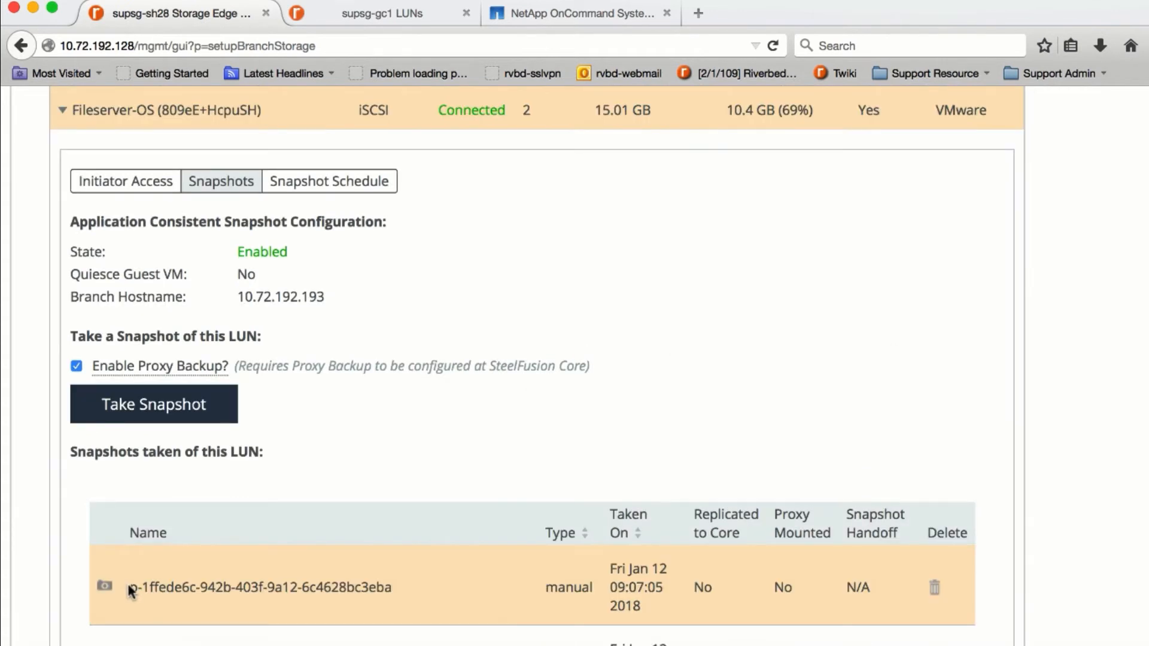
- Point out the new manual snapshot's name, Replicated to Core 'No' and Proxy Mounted 'No' values
{"action": "left_click_drag", "start_coordinate": [130, 588], "coordinate": [435, 583]}
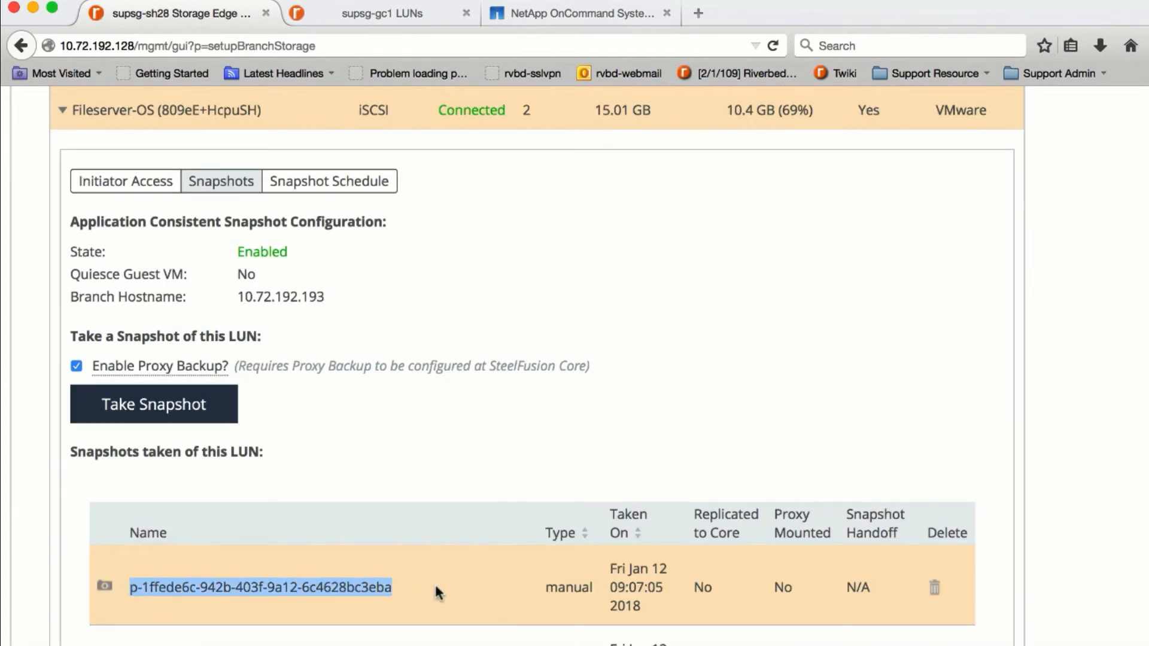
{"action": "left_click_drag", "start_coordinate": [546, 587], "coordinate": [640, 603]}
{"action": "left_click", "coordinate": [694, 587]}
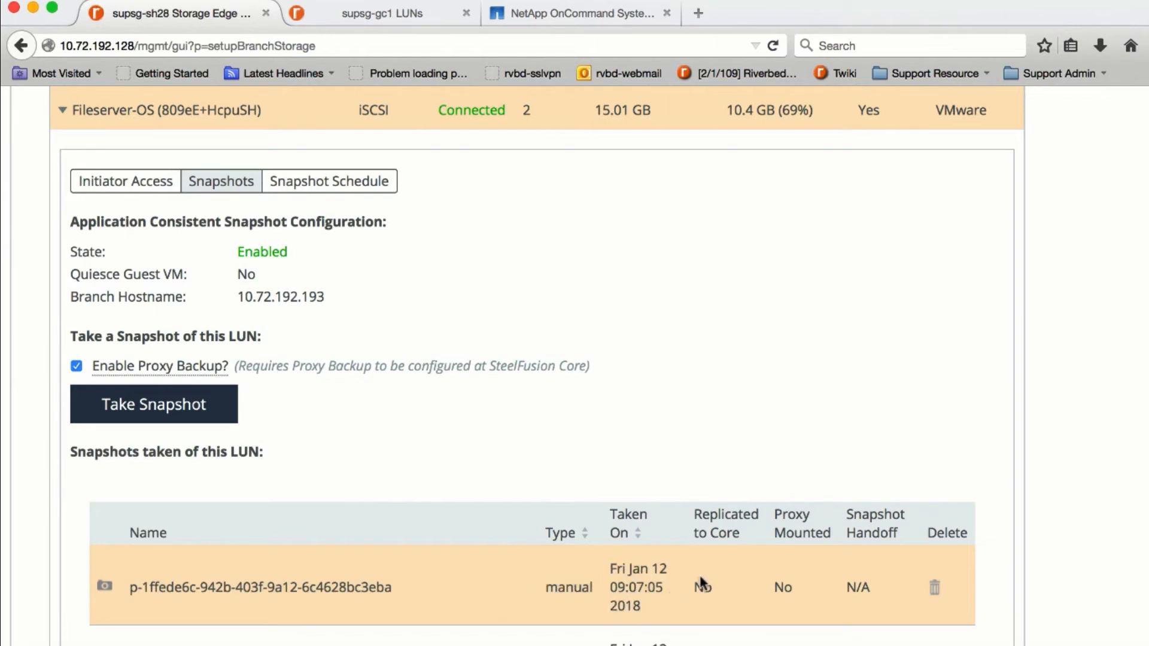
{"action": "left_click", "coordinate": [740, 581]}
{"action": "left_click_drag", "start_coordinate": [777, 587], "coordinate": [797, 590]}
{"action": "left_click_drag", "start_coordinate": [519, 589], "coordinate": [809, 590]}
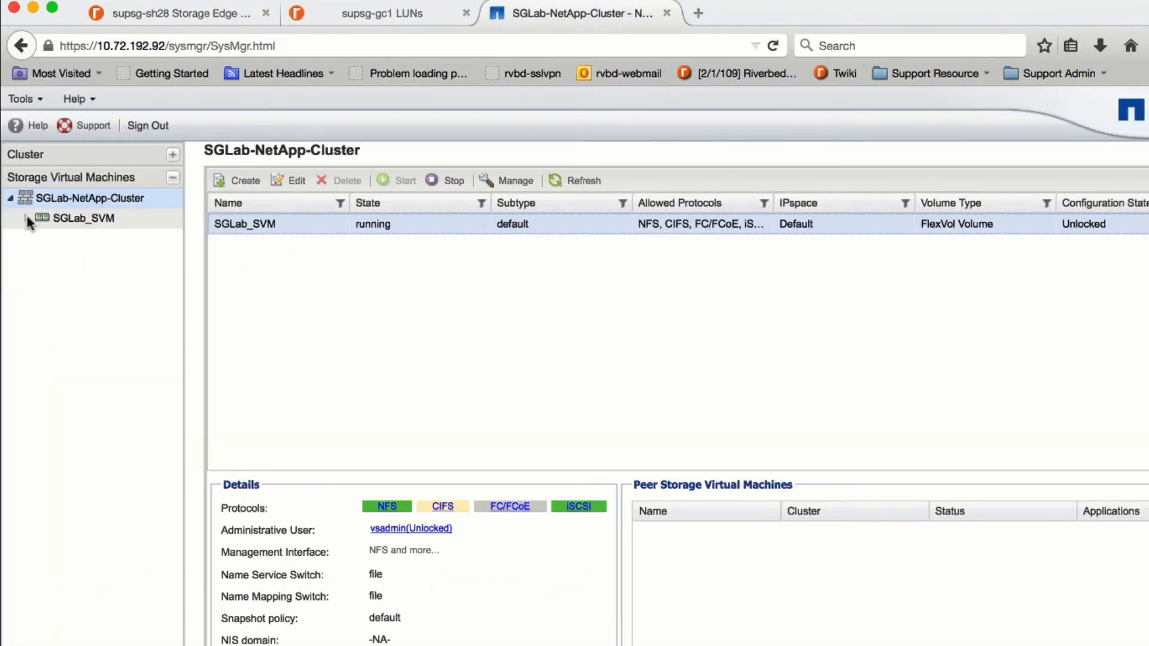
- List Windows_Fileserver_OS_vol's snapshot copies under SGLab_SVM and widen Name to reveal the busy rvbd_p_1ffede6c
{"action": "left_click", "coordinate": [27, 218]}
{"action": "left_click", "coordinate": [340, 249]}
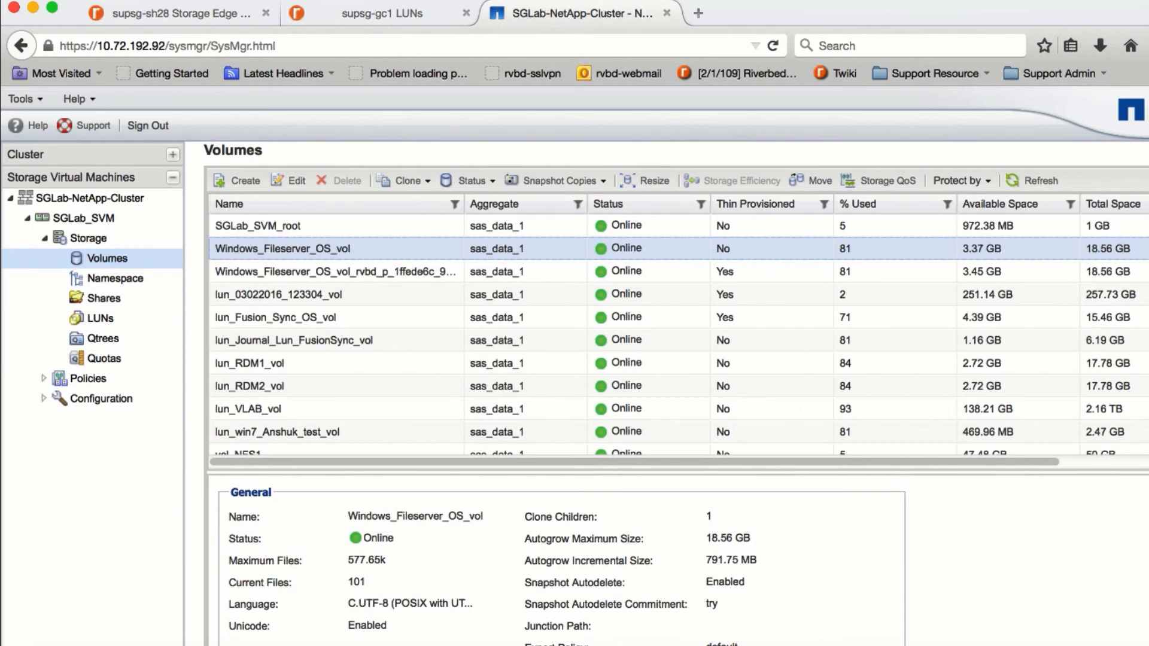
{"action": "left_click", "coordinate": [419, 645]}
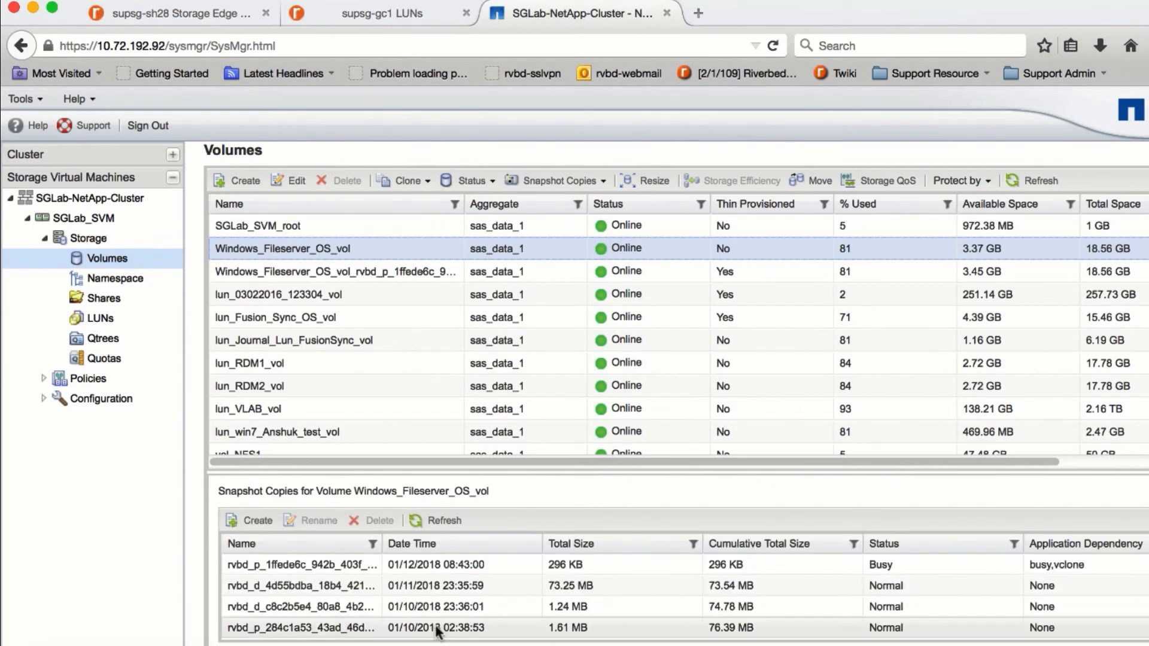
{"action": "left_click", "coordinate": [370, 560]}
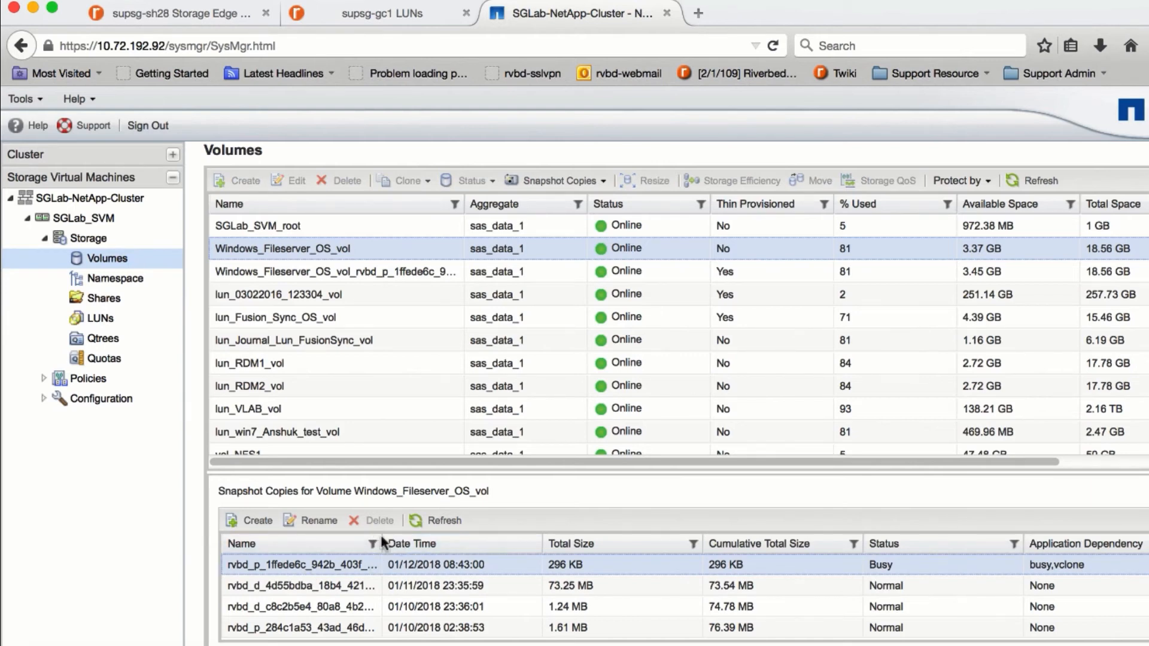
{"action": "left_click_drag", "start_coordinate": [382, 543], "coordinate": [609, 539]}
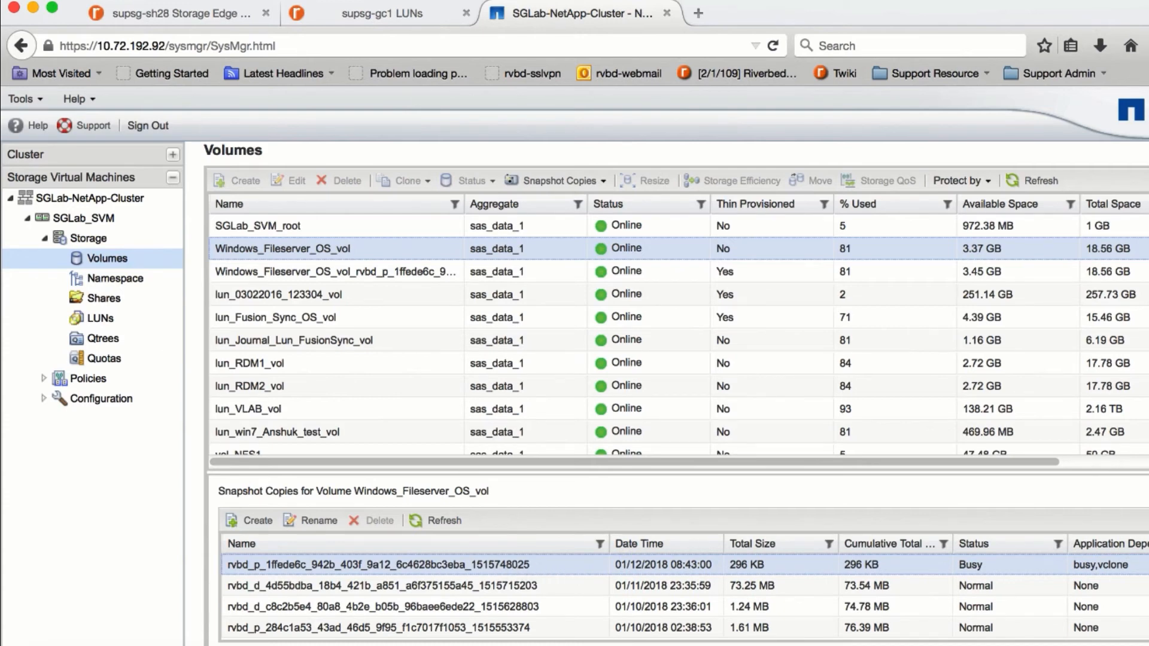
- Return to the SteelFusion Edge LUN snapshots and check the manual snapshot's Replicated to Core and Proxy Mounted status
{"action": "left_click", "coordinate": [195, 20]}
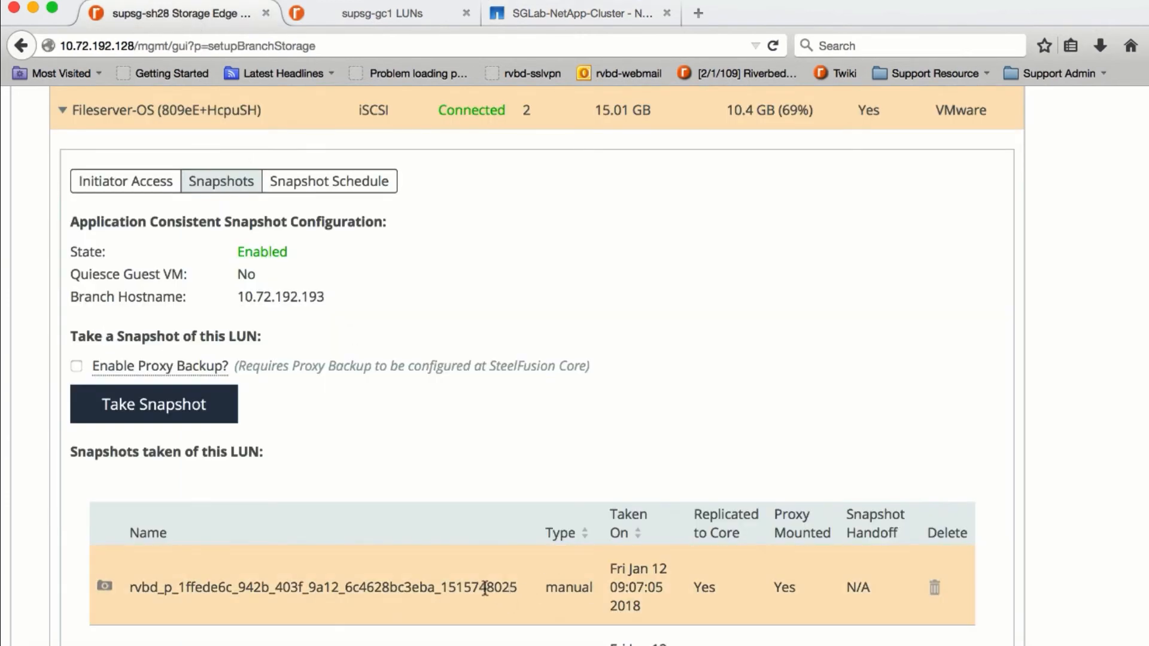
{"action": "left_click_drag", "start_coordinate": [487, 585], "coordinate": [517, 583]}
{"action": "left_click", "coordinate": [517, 584]}
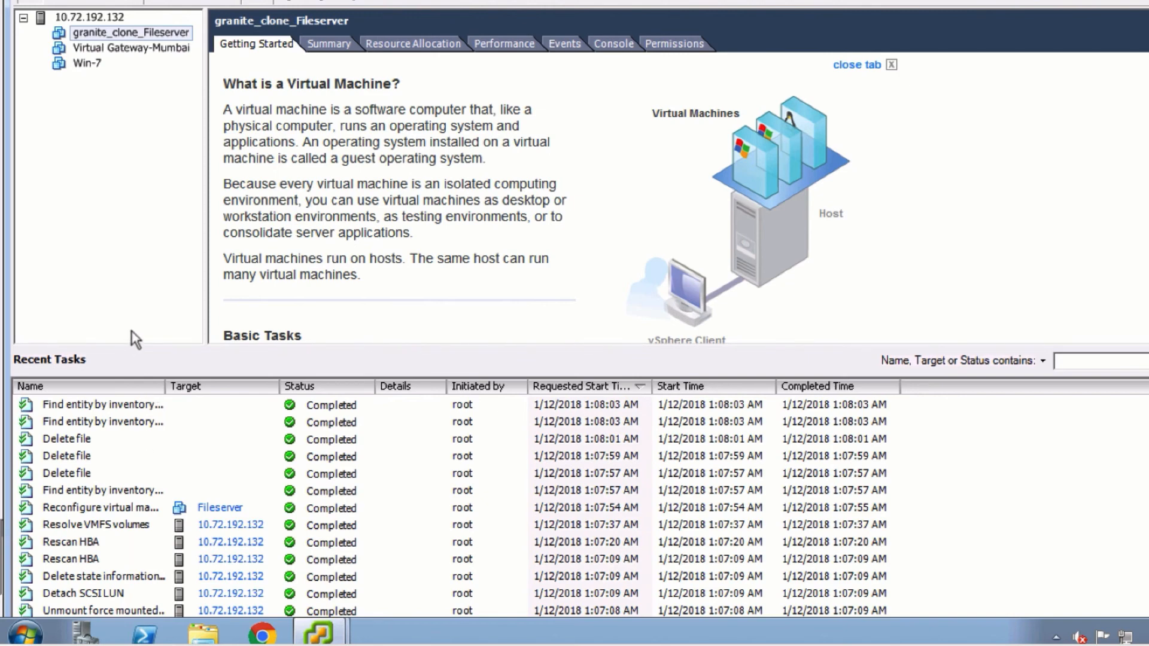
- Select granite_clone_Fileserver under host 10.72.192.132 in the vSphere inventory
{"action": "left_click", "coordinate": [134, 33]}
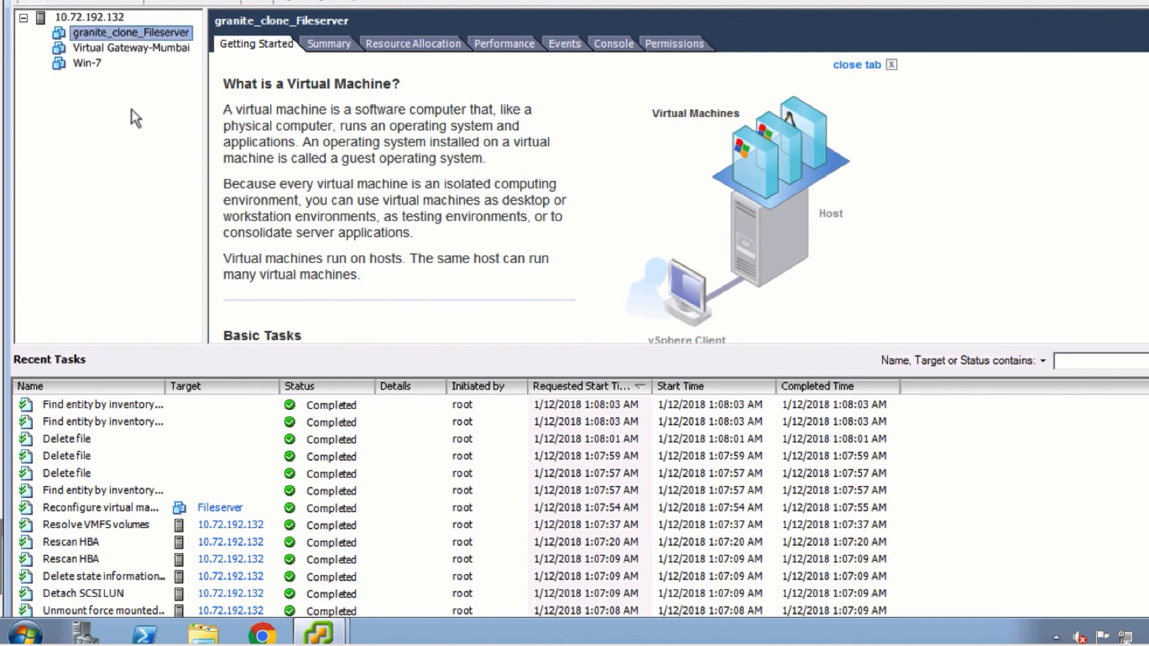